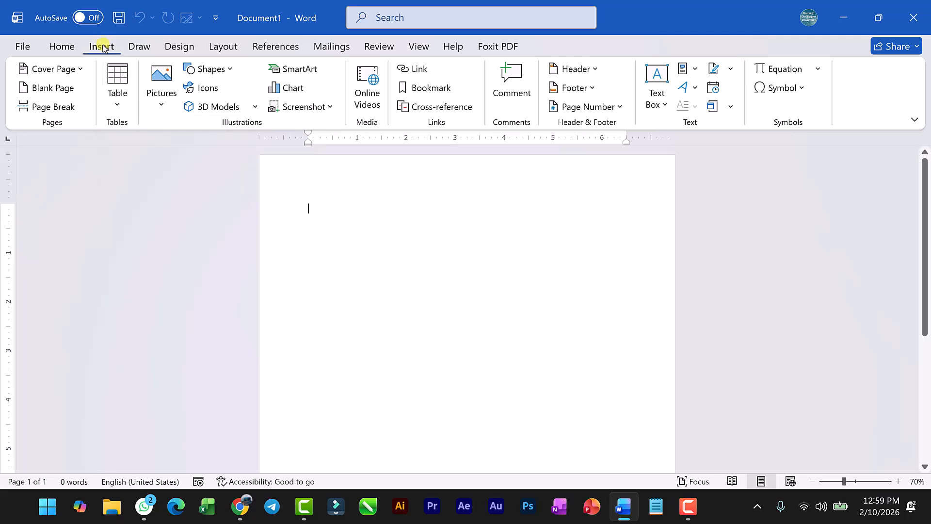
Insert a table with four columns and five rows at the start of the blank document
double_click(108, 45)
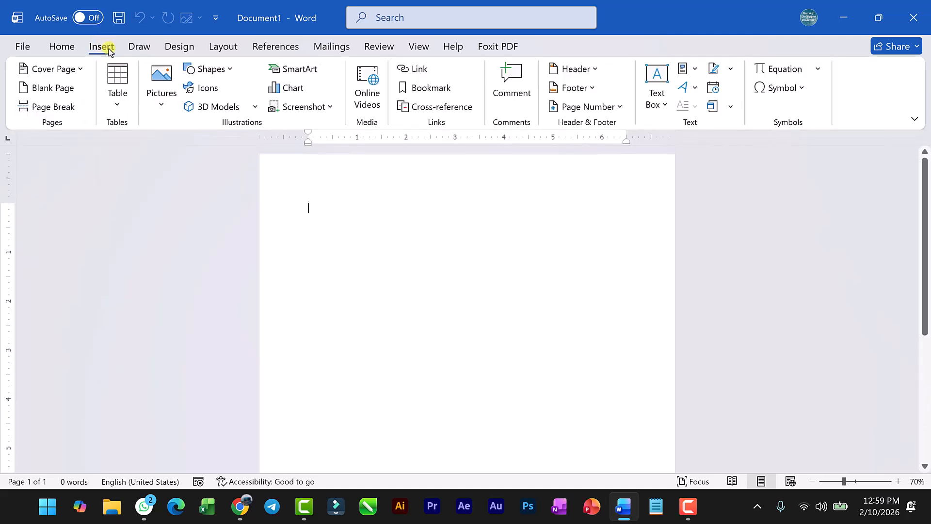
click(117, 99)
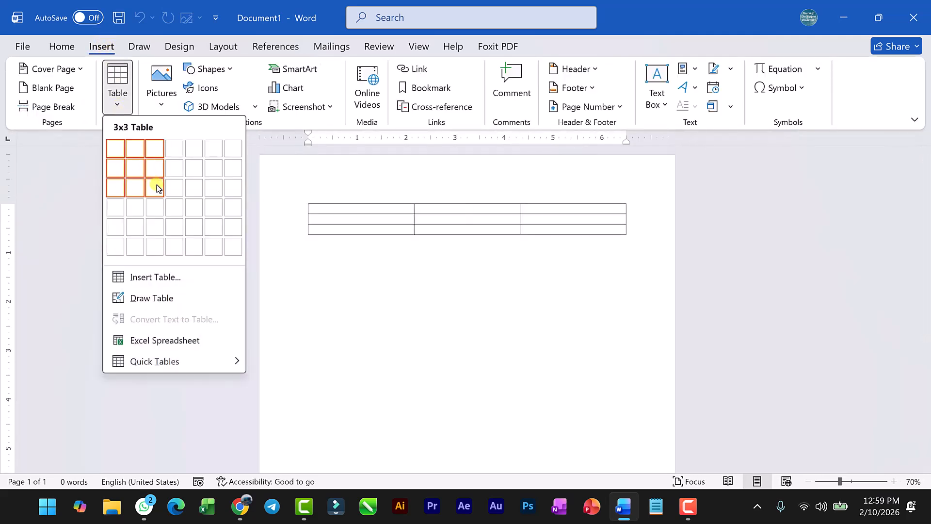
click(170, 226)
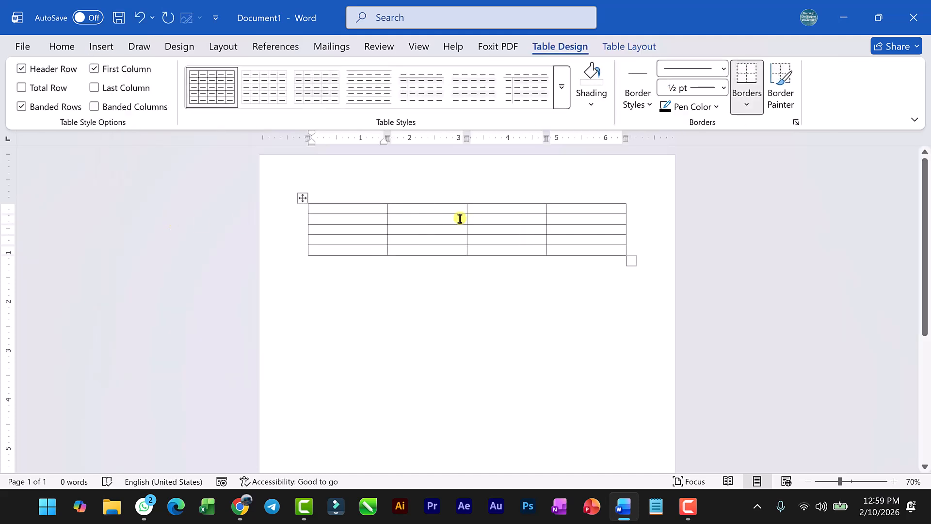
scroll(459, 219, up, 5)
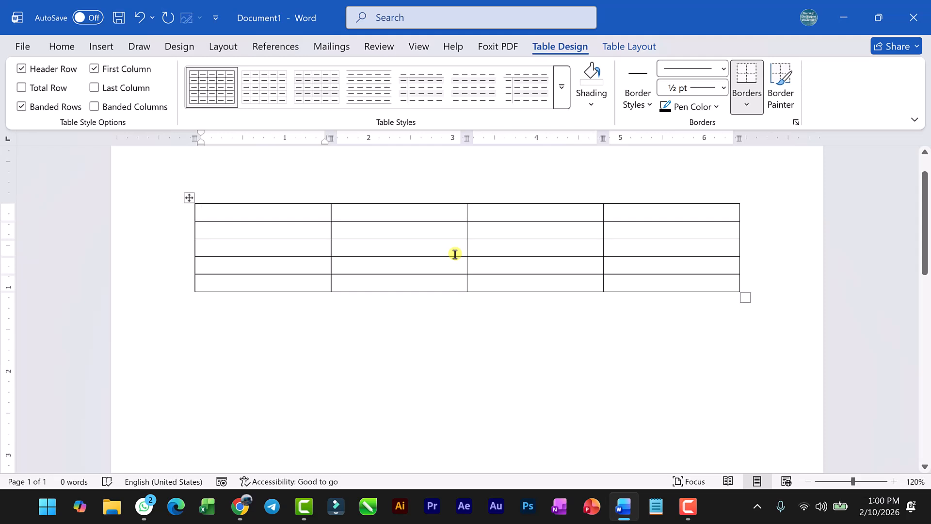
Fill the table's header row with S.no, Name, Address and Course
text(S.no)
key(Tab)
text(Name)
key(Tab)
text(Address)
key(Tab)
text(Course)
key(Tab)
Fill the first data row with number 101, the student's name, address Chhindwara and course BCA
text(101)
key(Tab)
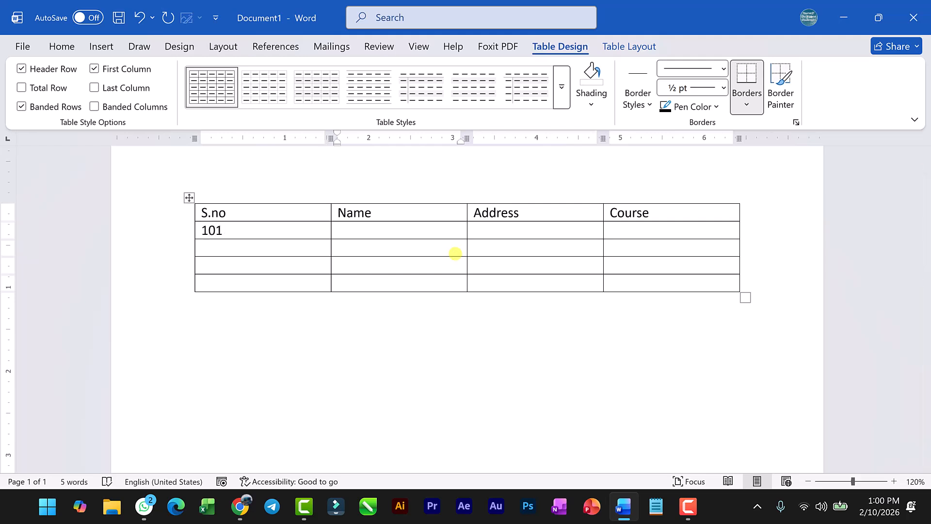
text(Brijesh)
key(Tab)
text(Chhindwara)
key(Tab)
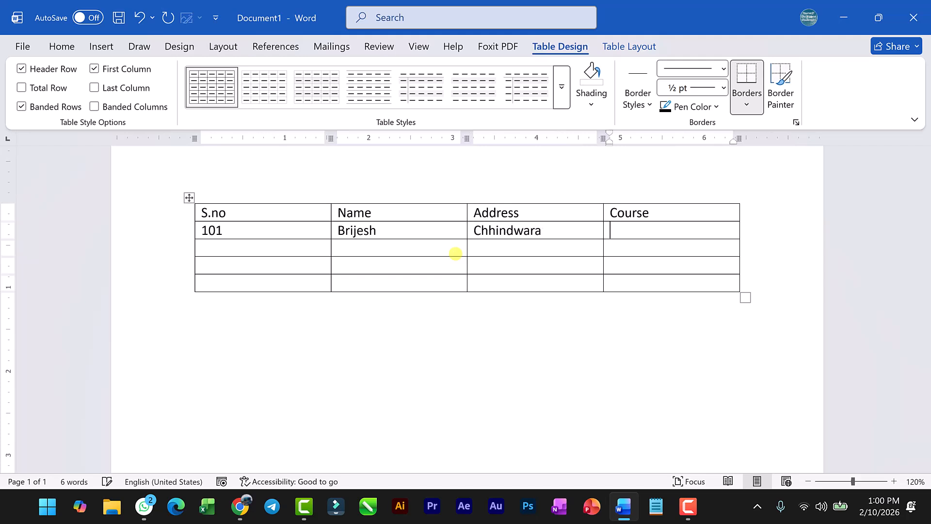
text(BCA)
key(Tab)
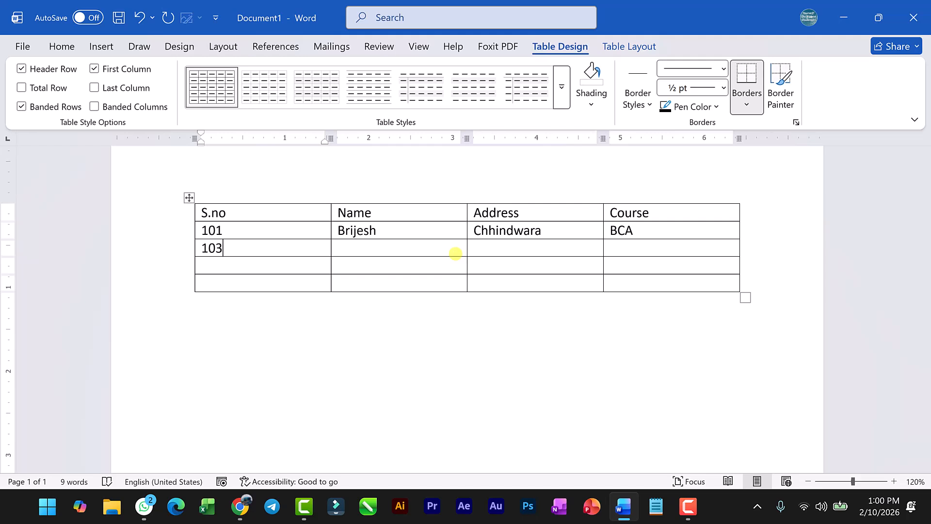
Enter student rows 103 (Bhopal, BCA), 104 (Chhindwara, PGDCA) and 105 (Chhindwara, BCA) with their names, and add an empty row below
key(Tab)
text(Chanda)
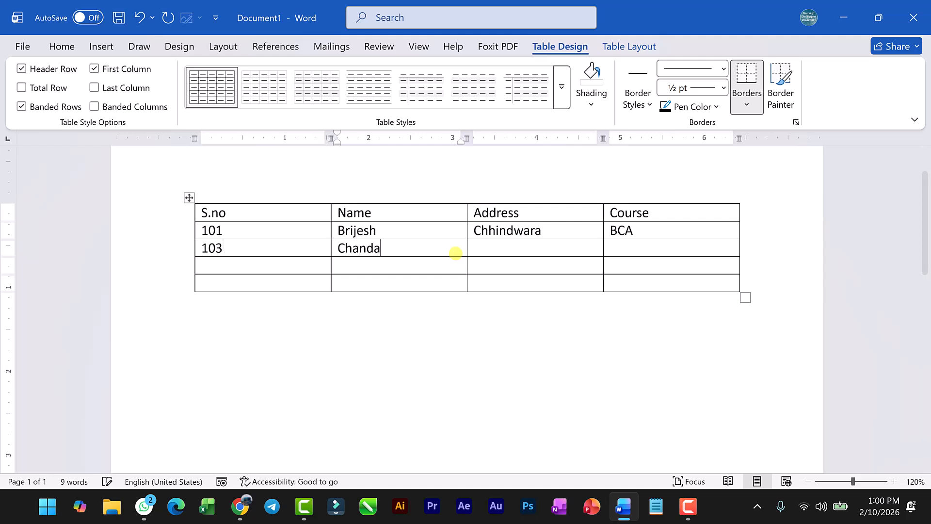
key(Tab)
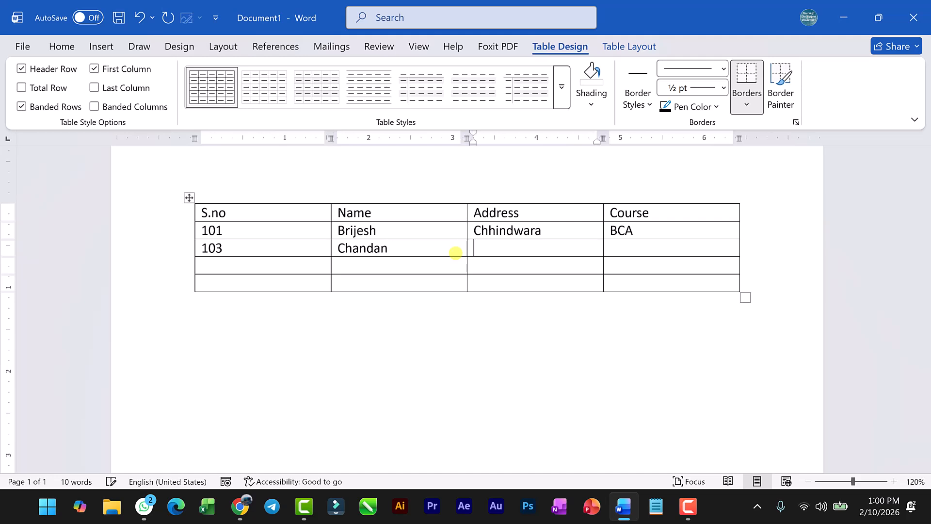
text(Bhopal)
key(Tab)
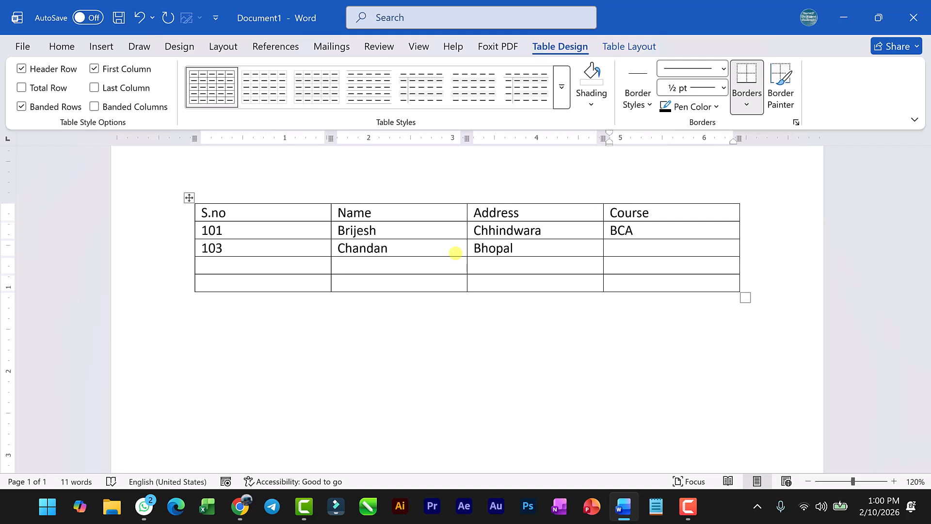
key(Tab)
key(Tab)
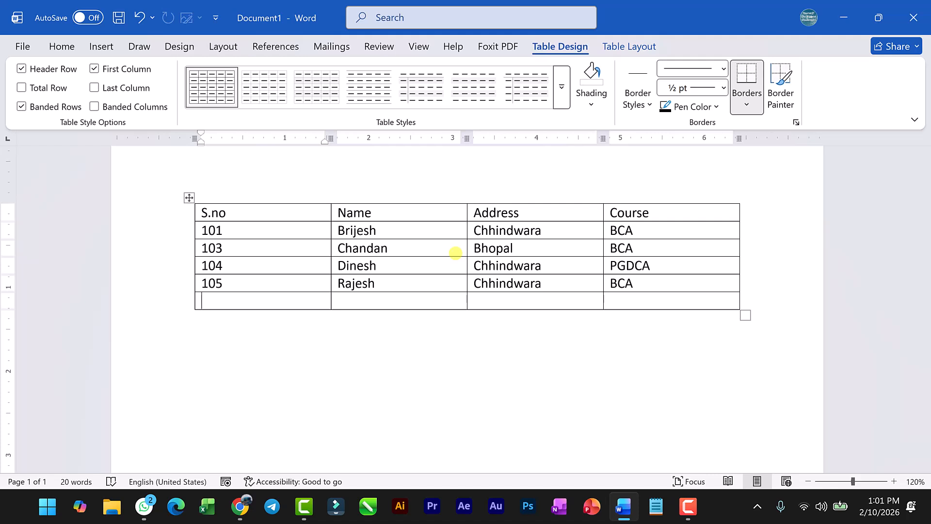
Fill the added row with 106, the student's name, Indore and PGDCA, and append another empty row
text(06)
key(Tab)
text(Mukesh)
key(Tab)
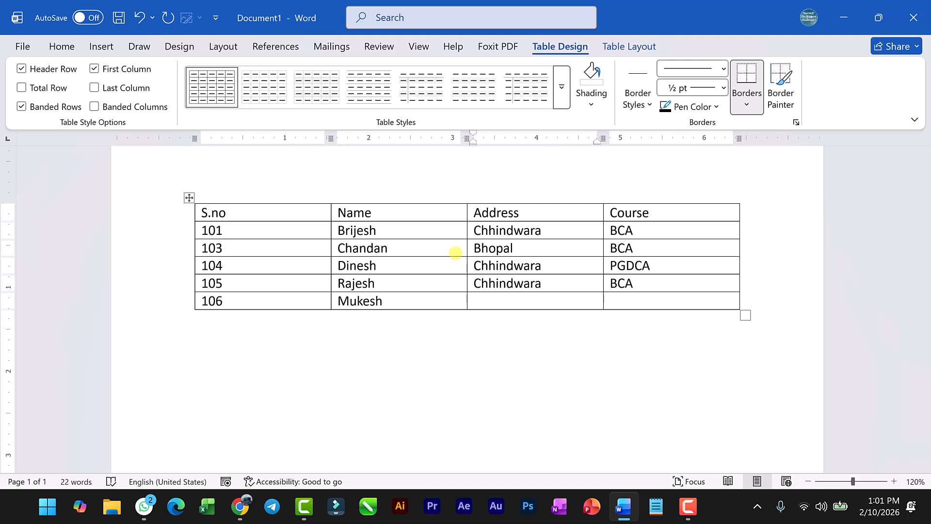
text(Indore)
key(Tab)
text(PGDCA)
key(Tab)
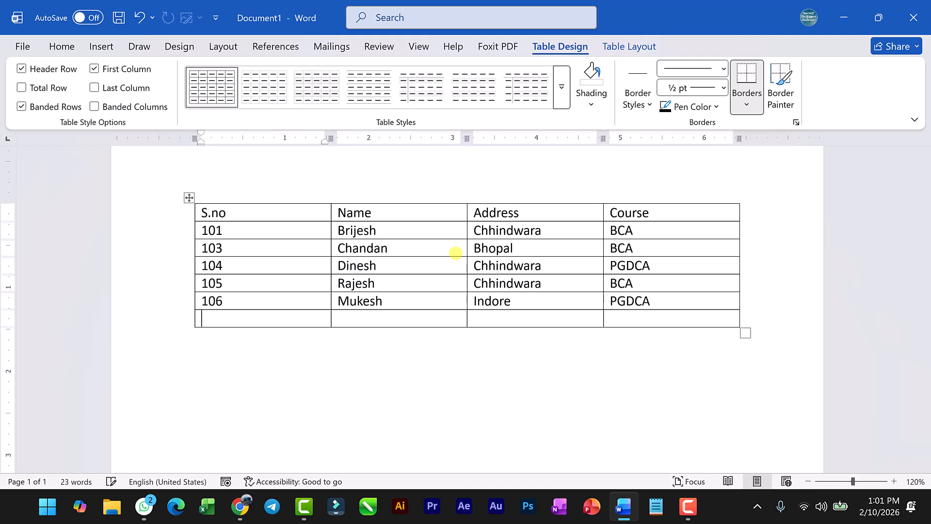
Complete the last row with 107, the student's name, Chhindwara and BCA
text(107)
key(Tab)
text(Ajay)
key(Tab)
text(Chhindw)
key(Tab)
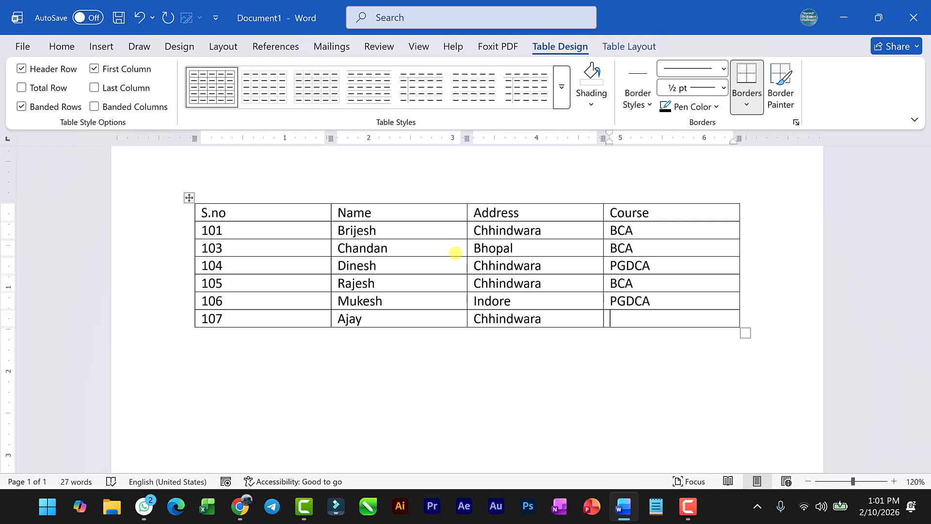
text(BCA)
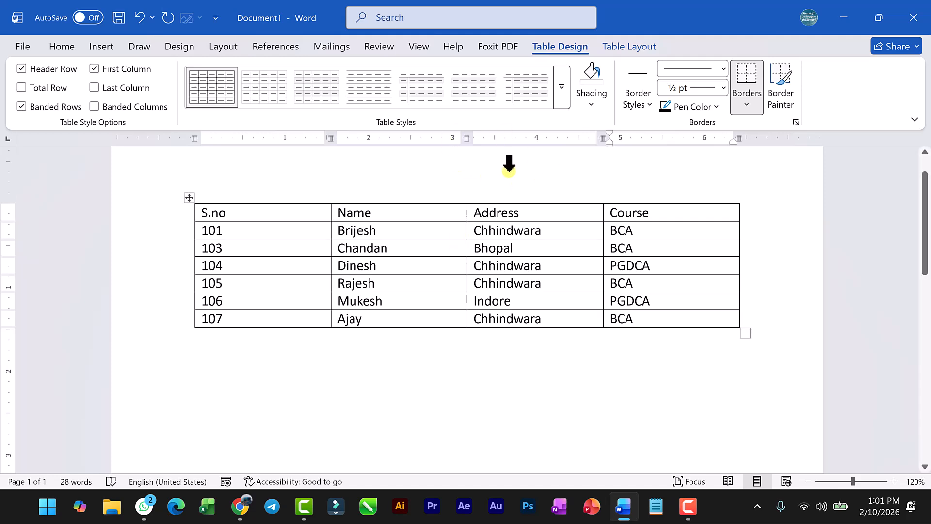
Insert a second table with 3 columns and 5 rows below the student table, specifying its size numerically
click(318, 396)
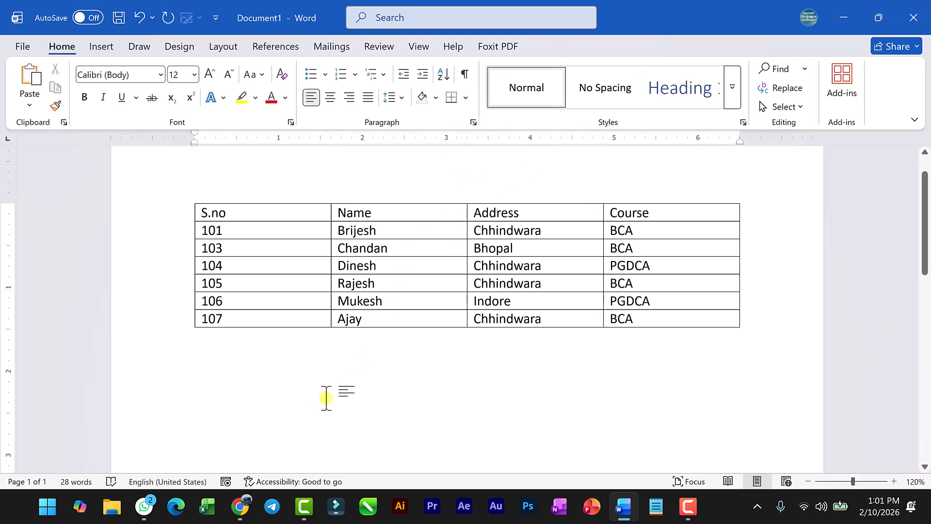
click(101, 46)
click(103, 93)
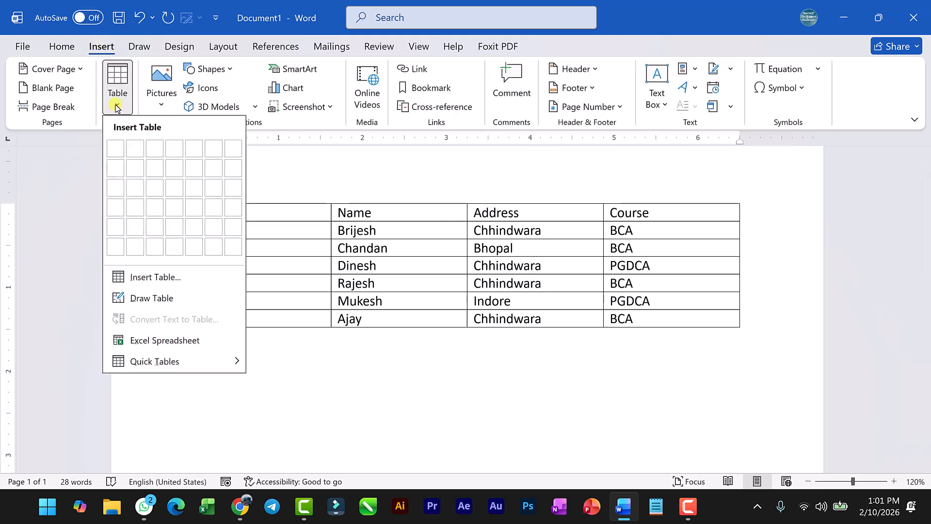
click(148, 278)
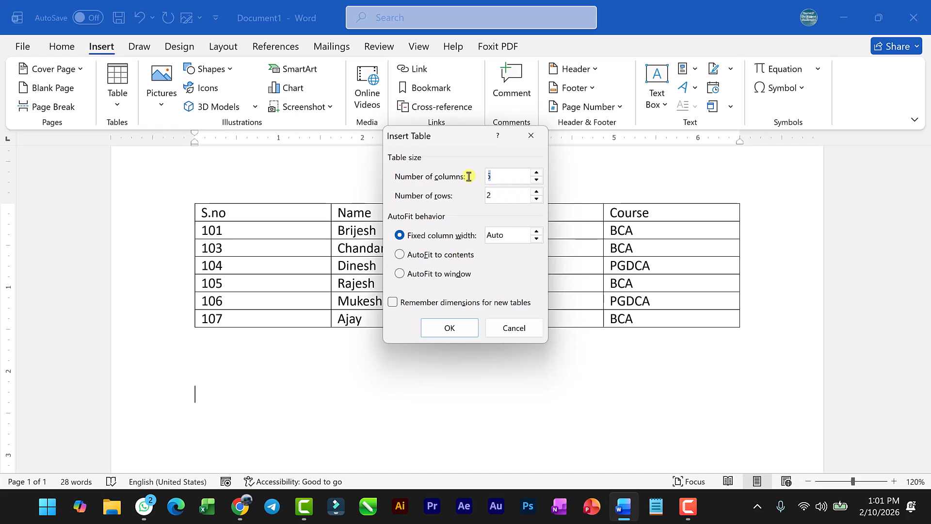
text(3)
key(Tab)
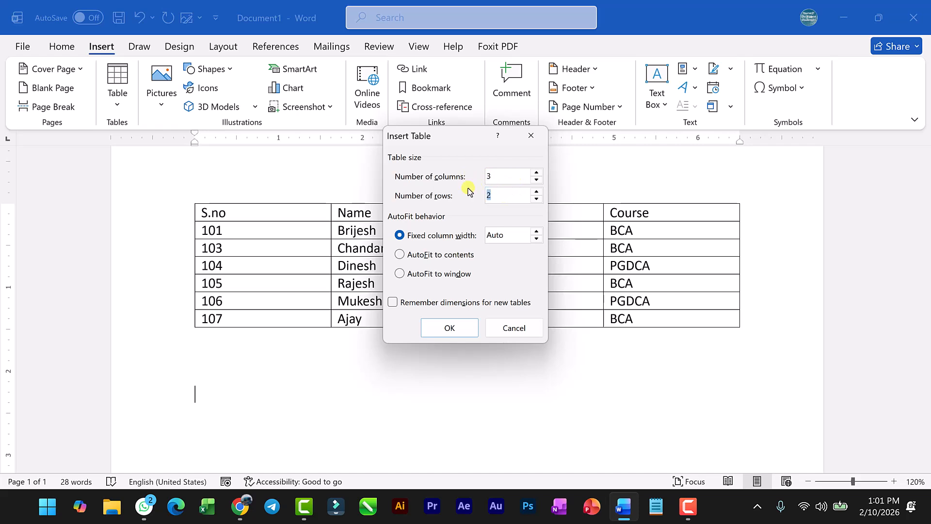
text(5)
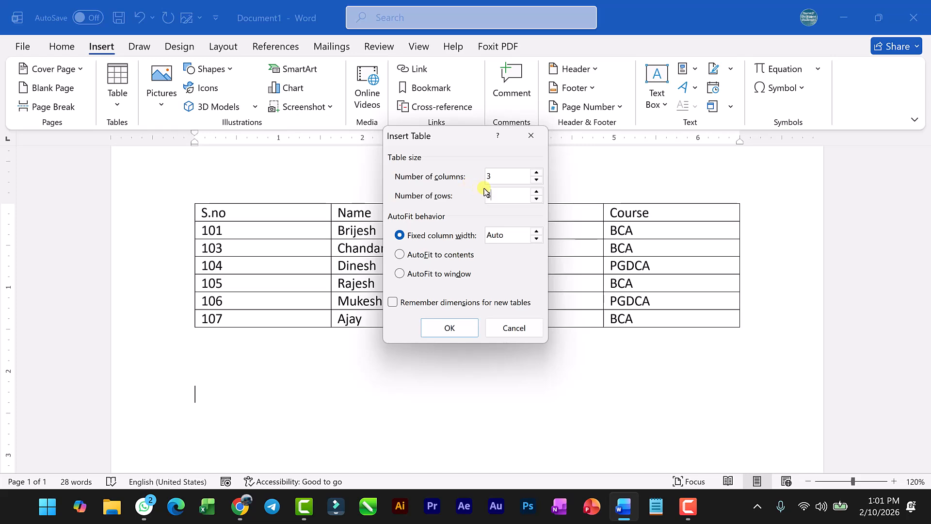
click(451, 327)
scroll(466, 293, down, 3)
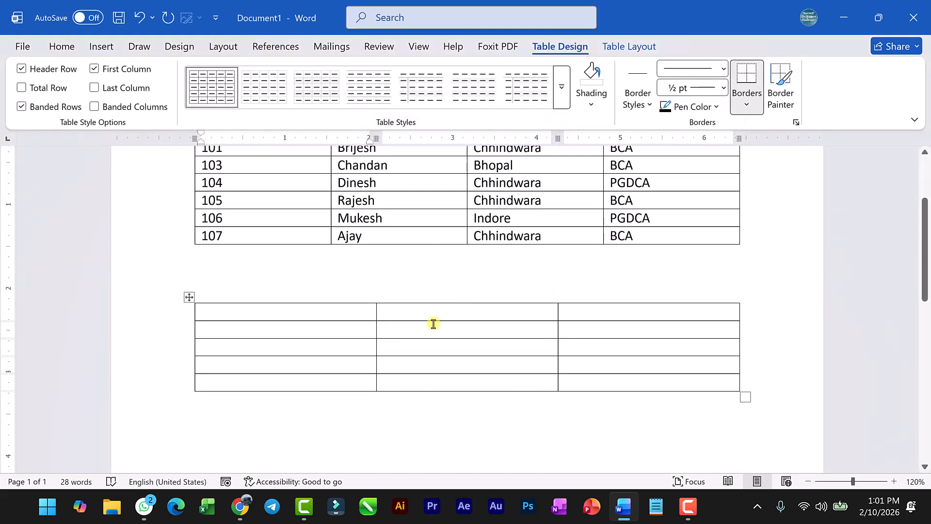
Draw a freehand single-cell table about 6.35" wide and 1.82" high below the three-column table
click(293, 443)
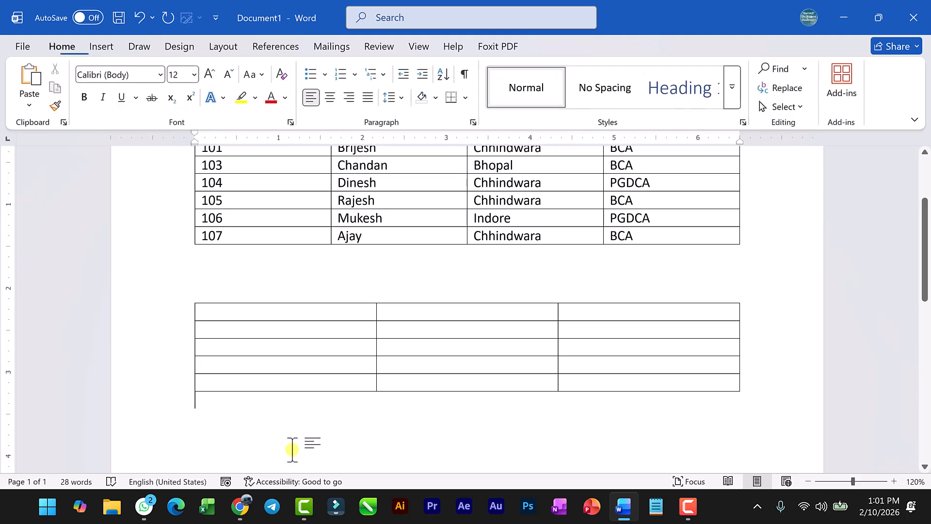
click(100, 46)
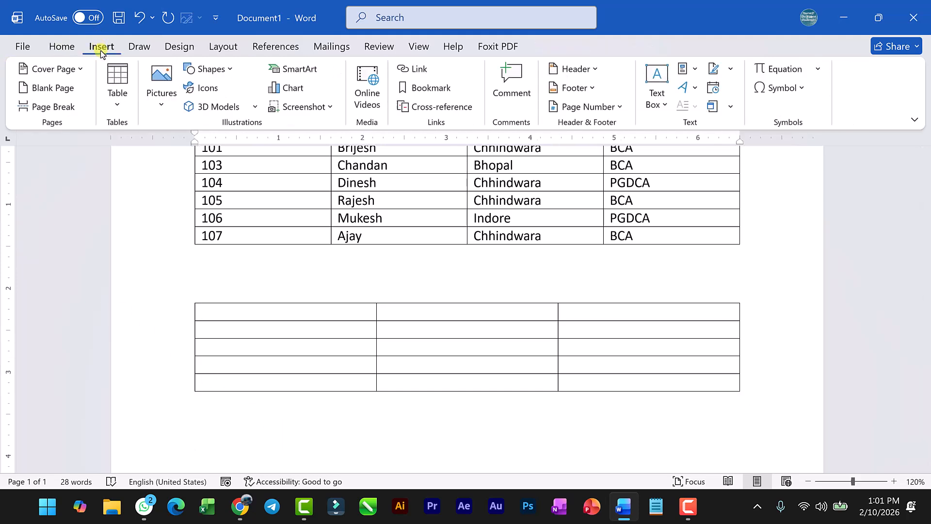
click(116, 95)
click(150, 297)
scroll(222, 309, down, 3)
scroll(222, 309, down, 4)
mouse_move(204, 270)
mouse_down()
mouse_move(315, 362)
mouse_move(630, 432)
mouse_move(736, 423)
mouse_up()
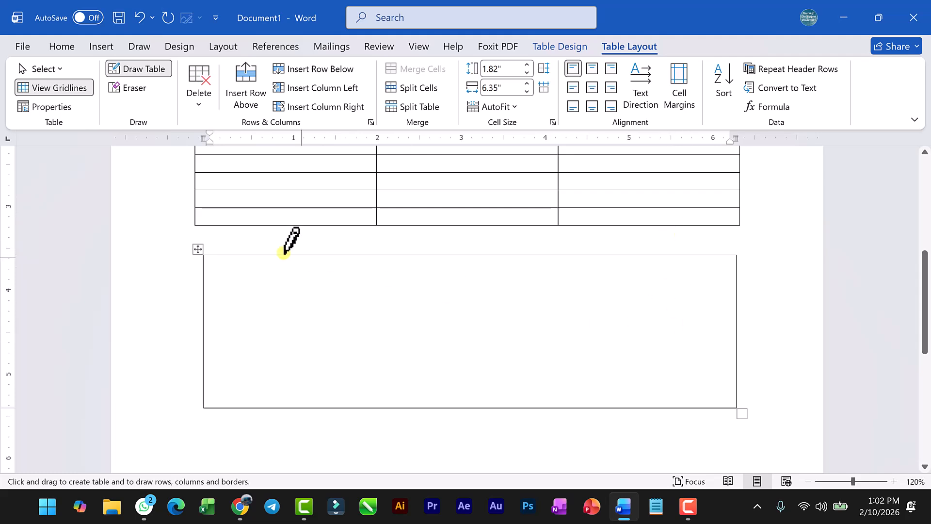
scroll(416, 249, up, 4)
scroll(295, 326, down, 10)
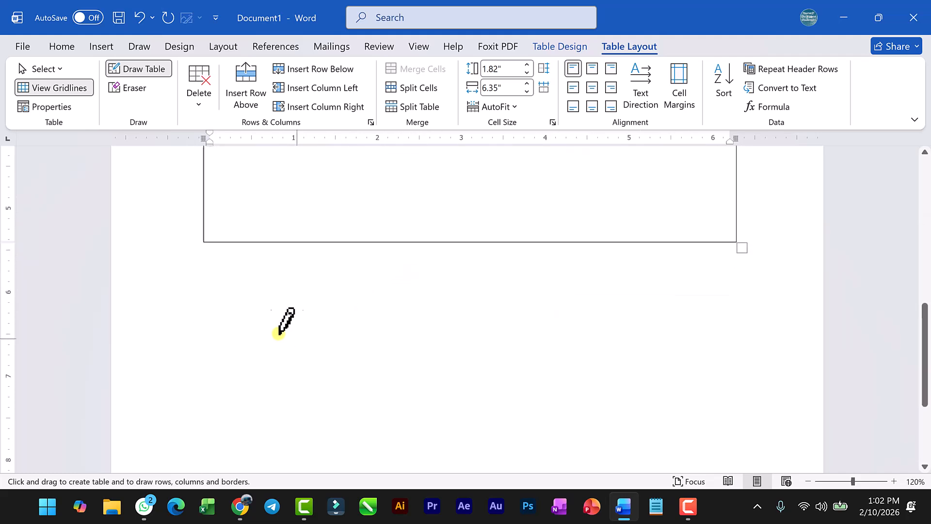
key(Escape)
Browse the built-in Quick Tables gallery for ready-made table templates, without inserting any
click(254, 307)
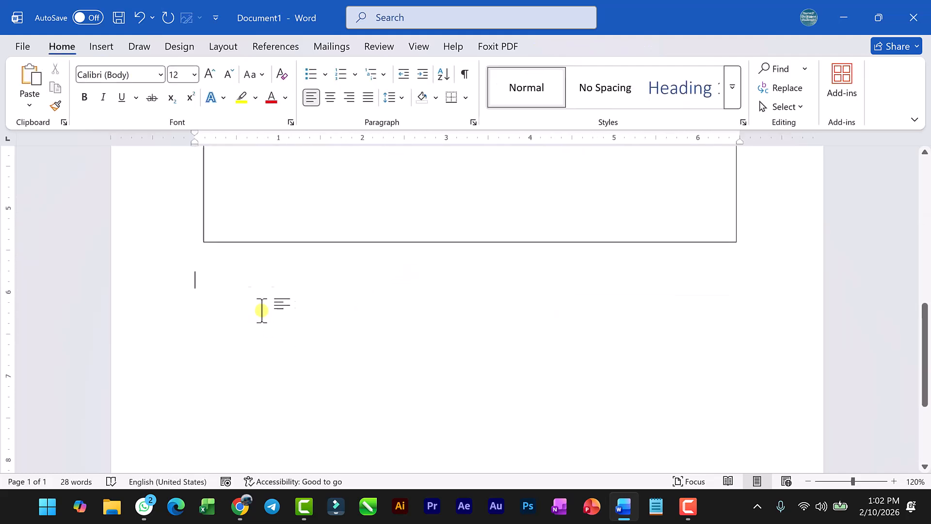
click(103, 47)
click(118, 97)
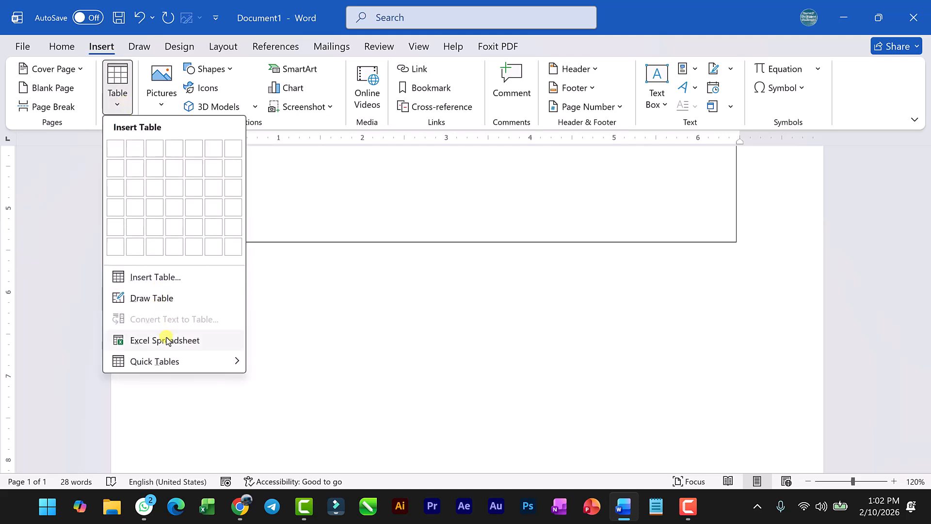
mouse_move(168, 361)
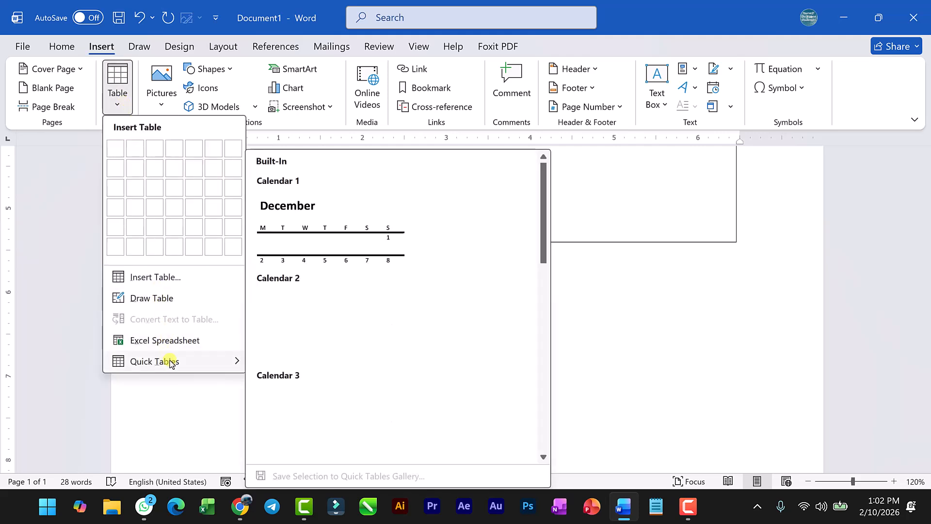
scroll(334, 327, down, 10)
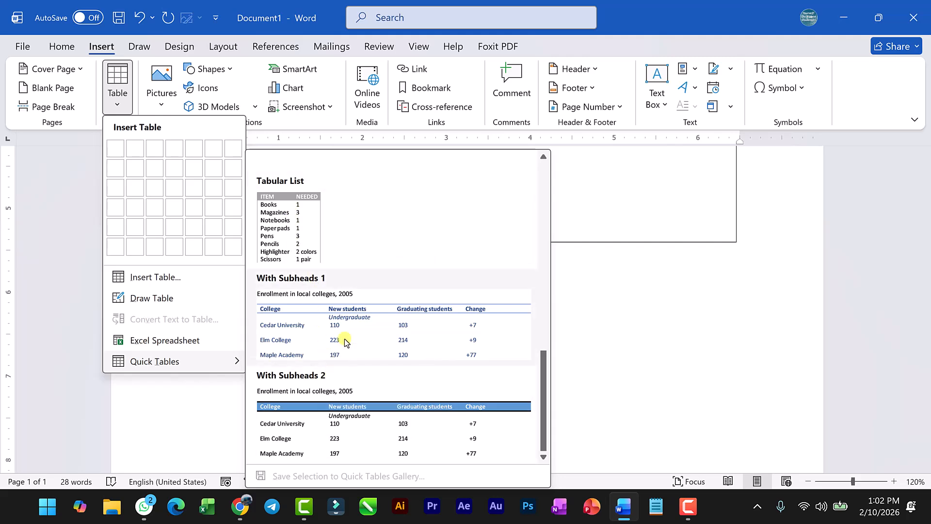
scroll(329, 281, up, 10)
click(655, 354)
Select the entire student table at the start of the document
scroll(560, 297, up, 3)
scroll(560, 298, up, 6)
click(279, 295)
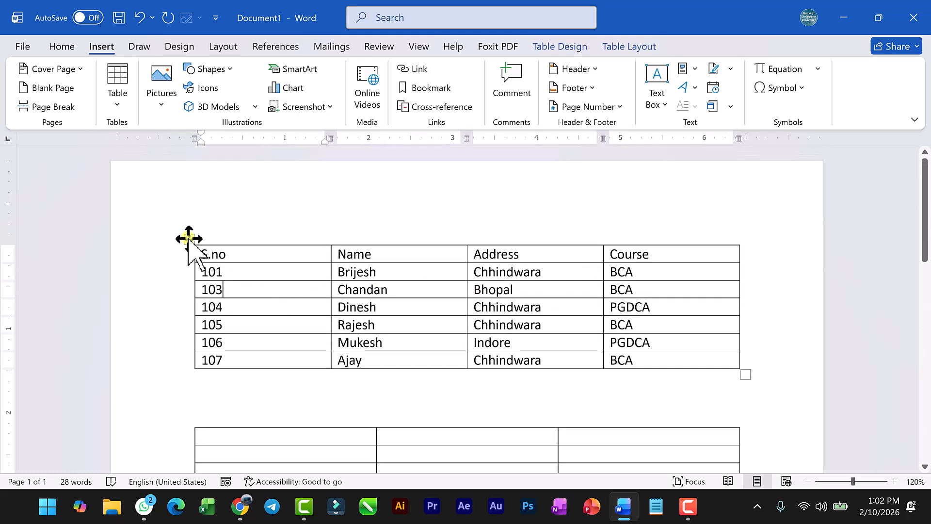
click(190, 239)
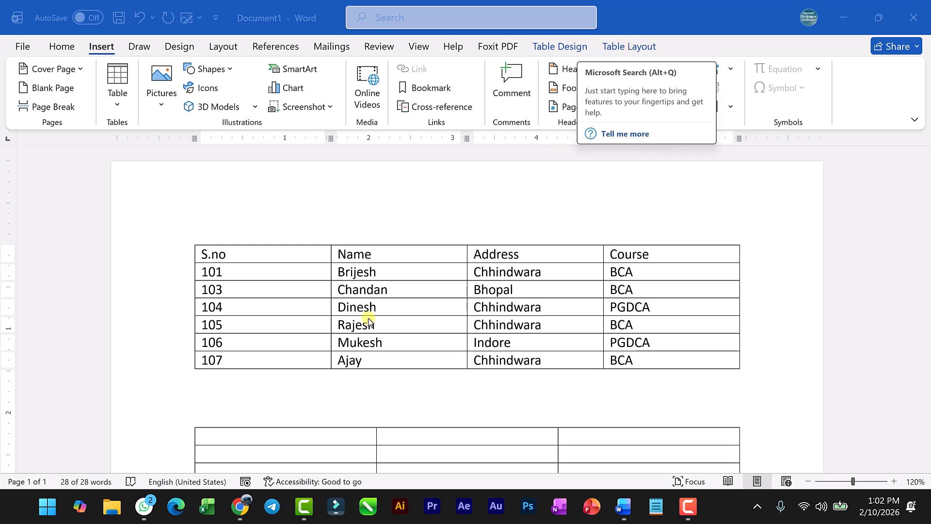
click(340, 305)
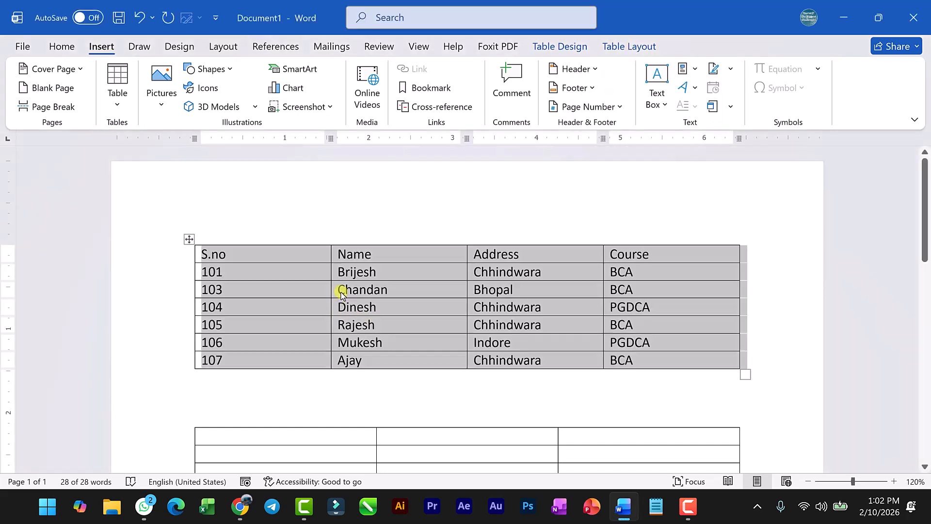
click(383, 405)
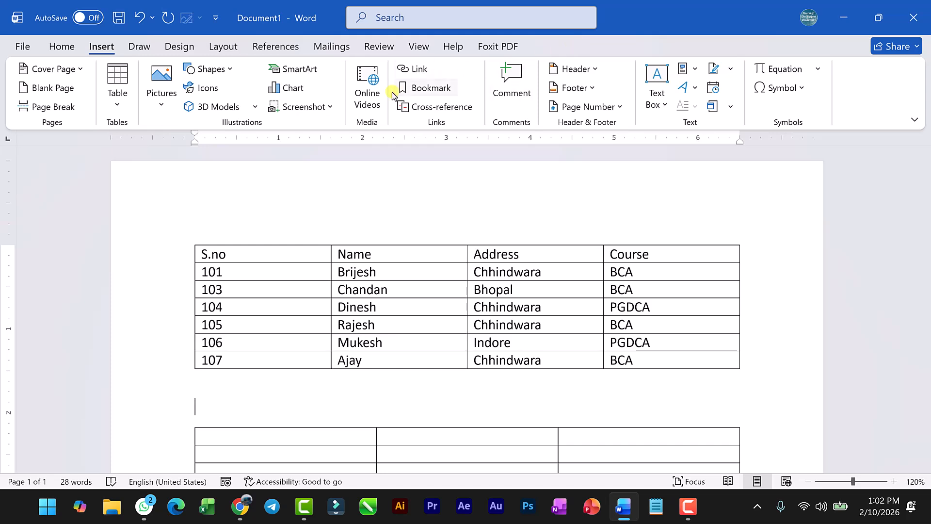
click(249, 253)
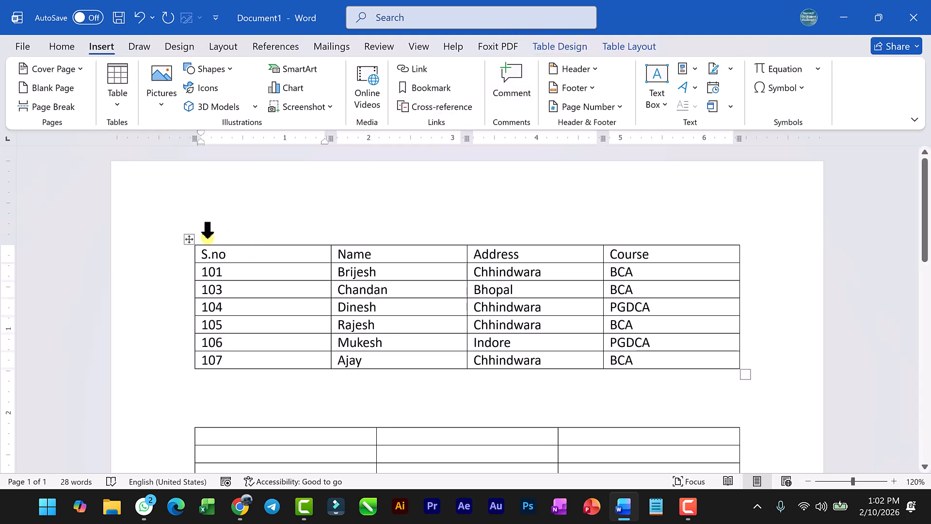
click(189, 239)
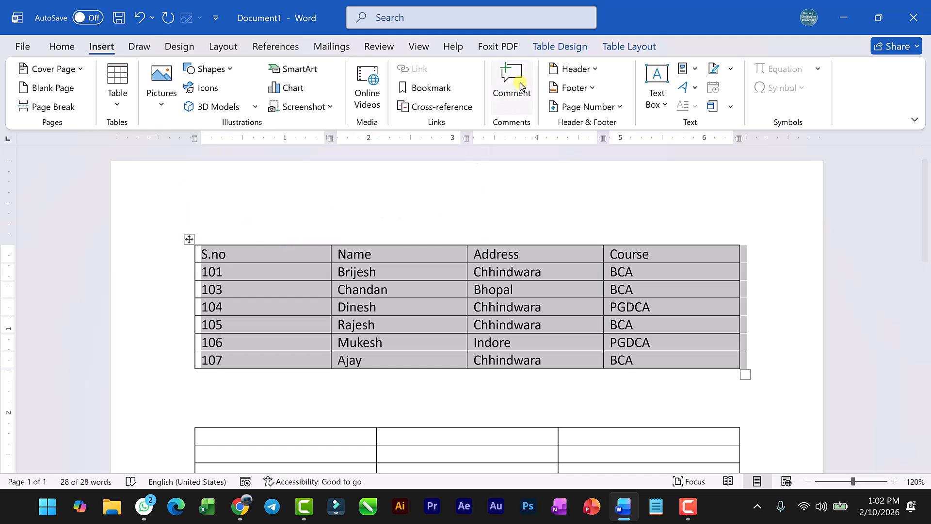
Apply the orange Grid Tables style with a solid-coloured header row and first column to the student table
click(563, 46)
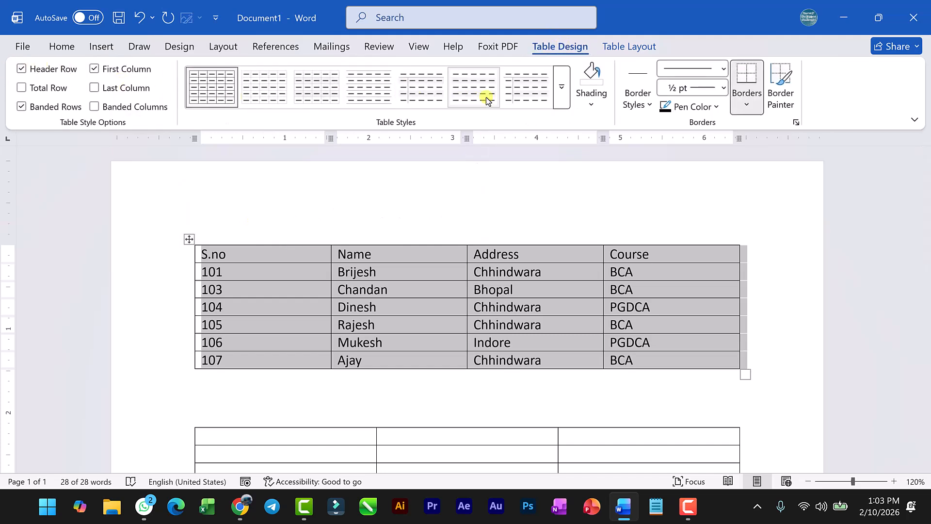
click(561, 87)
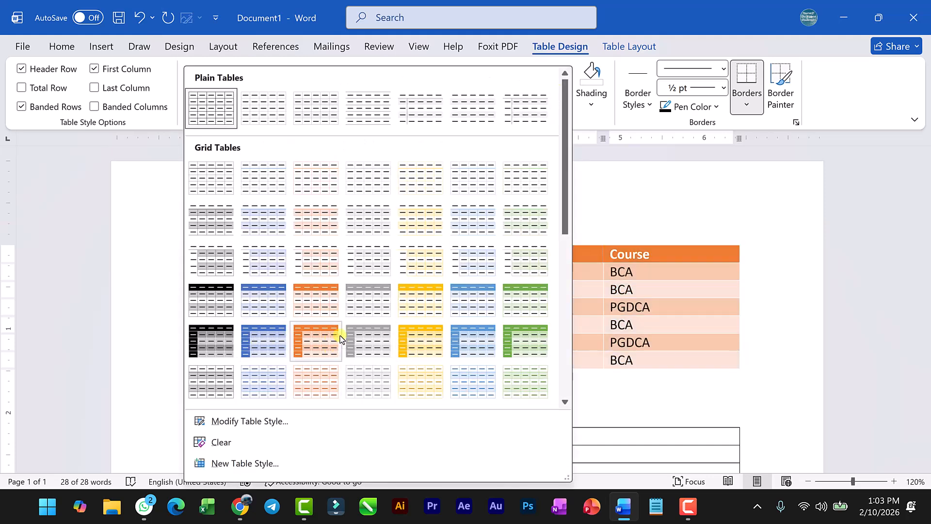
click(321, 340)
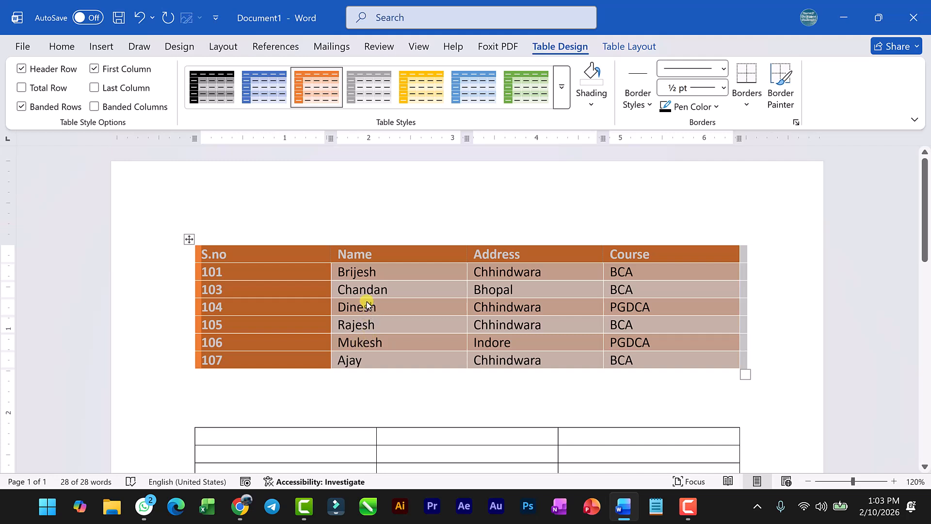
Apply the gold Grid Tables style with a solid header row and banded rows to the student table and deselect it
click(61, 46)
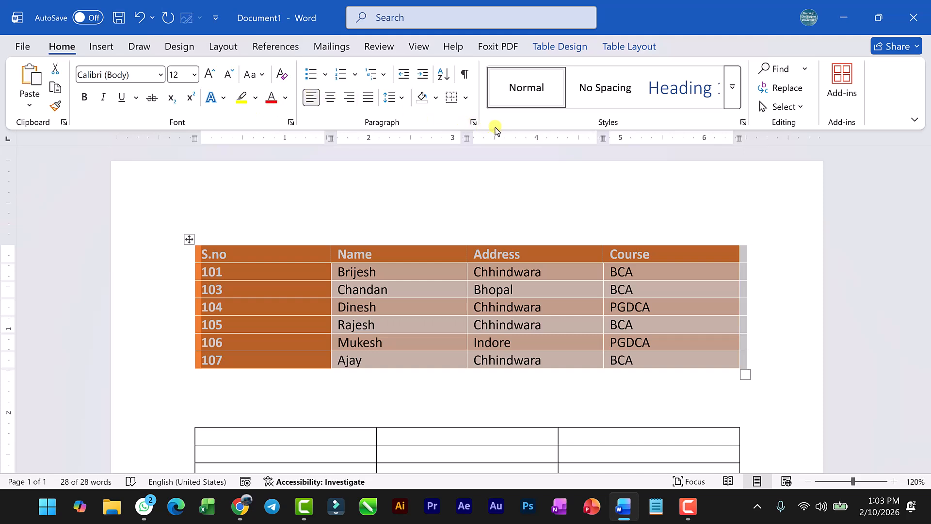
click(556, 47)
click(561, 88)
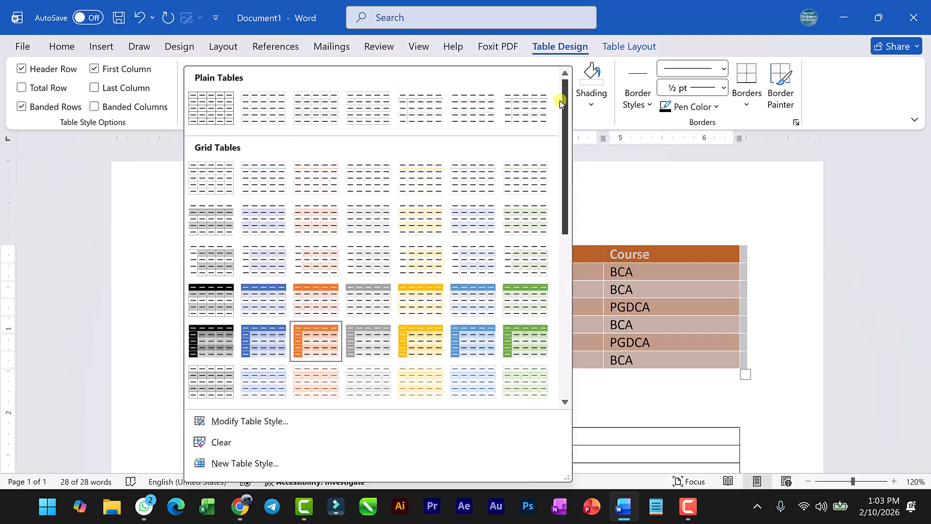
click(421, 298)
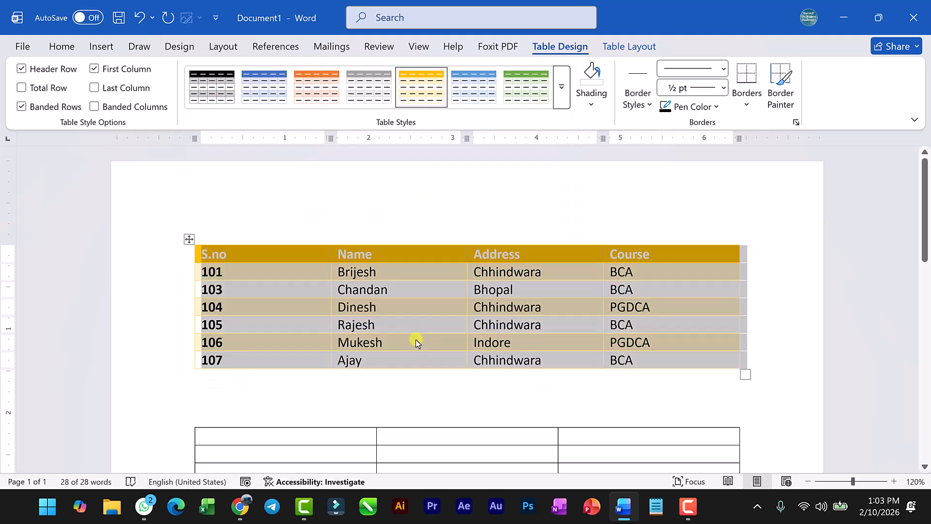
click(415, 340)
click(403, 286)
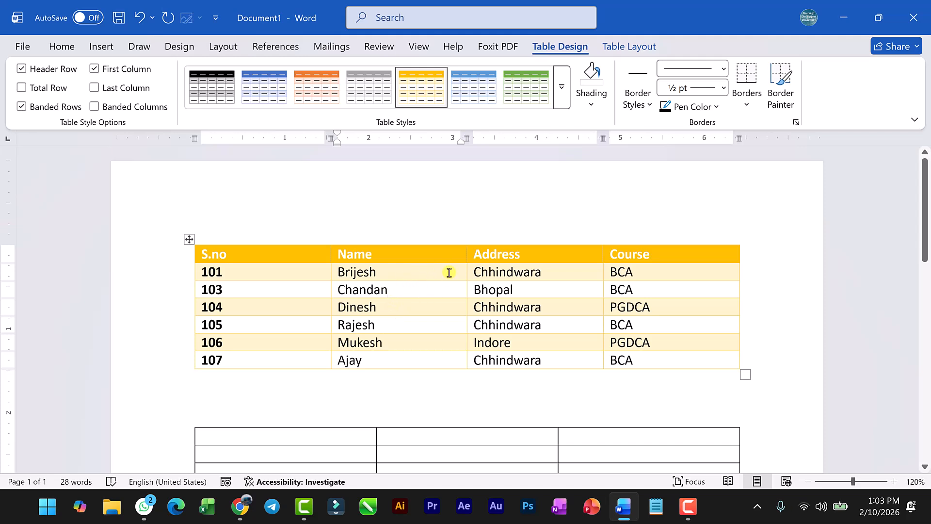
Insert one blank row above and one blank row below the row numbered 104 in the student table
click(267, 311)
click(642, 46)
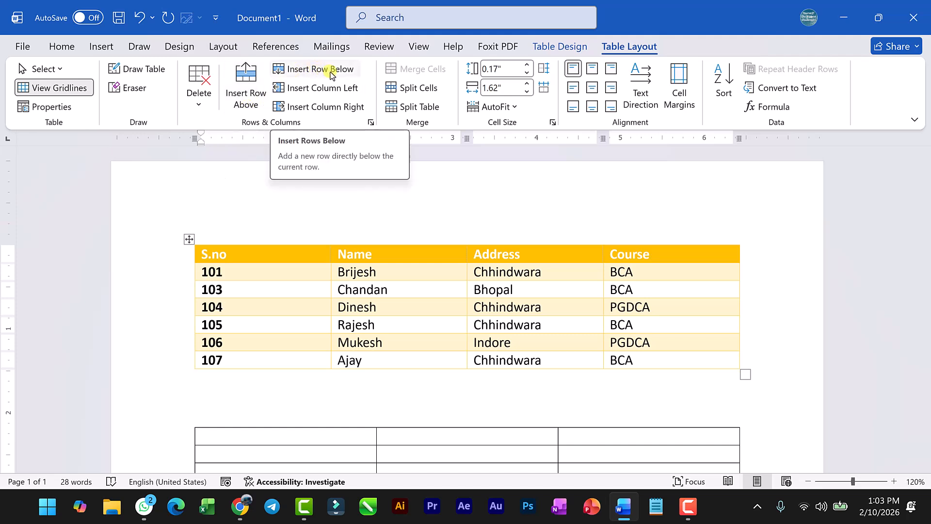
click(250, 96)
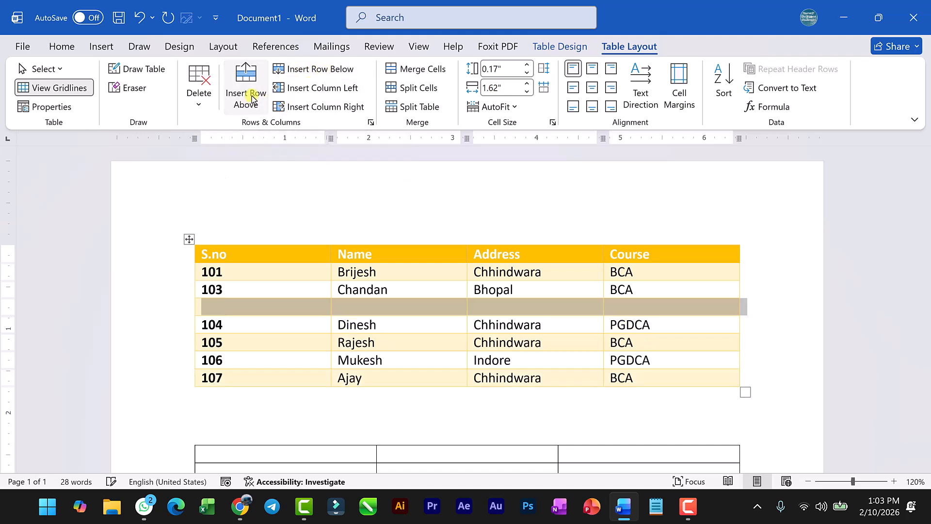
click(252, 320)
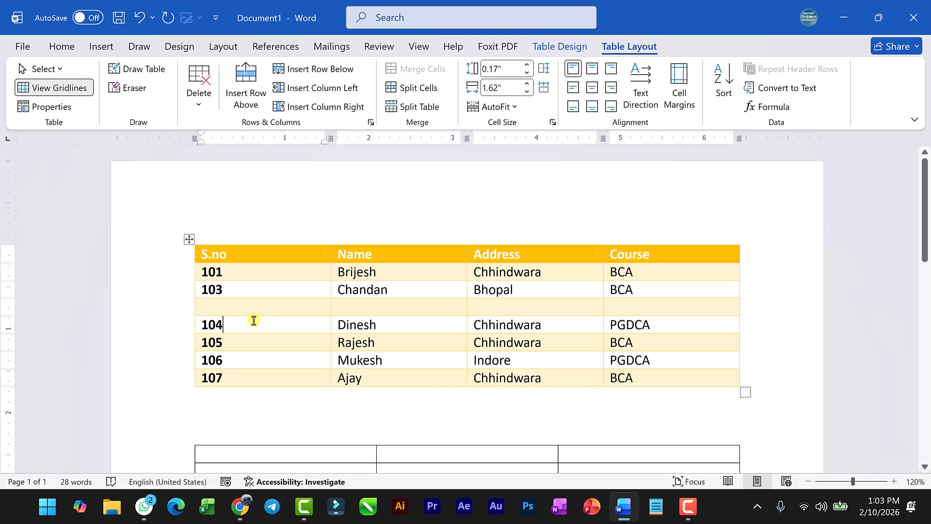
click(315, 69)
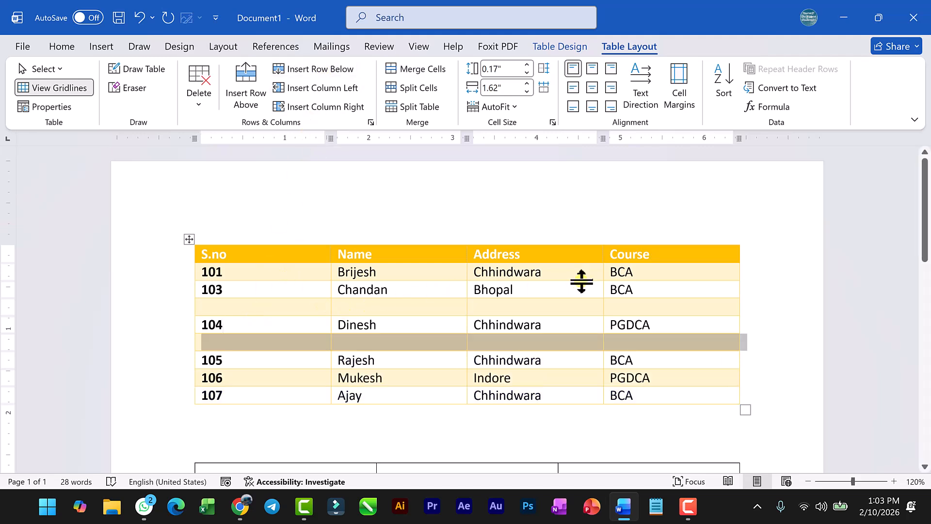
Add a column to the right of the Course column and give it the heading Fees
click(650, 276)
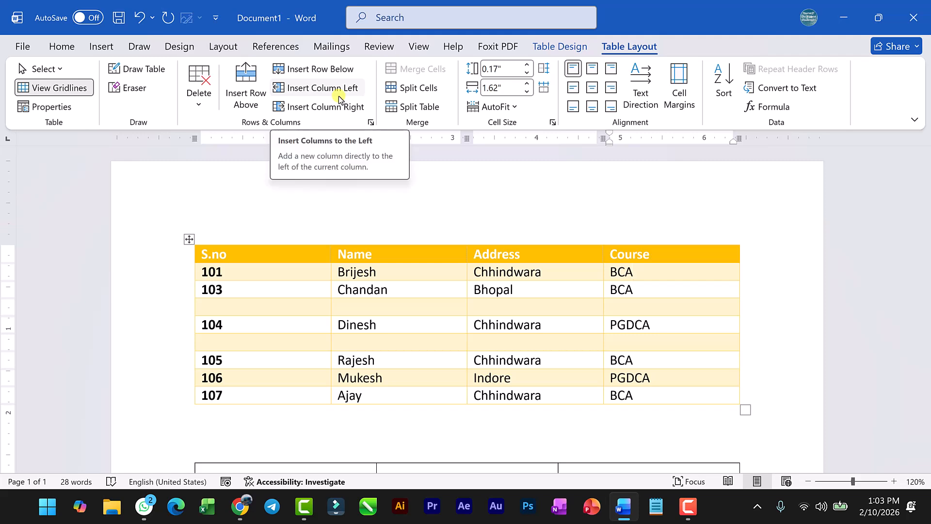
click(342, 107)
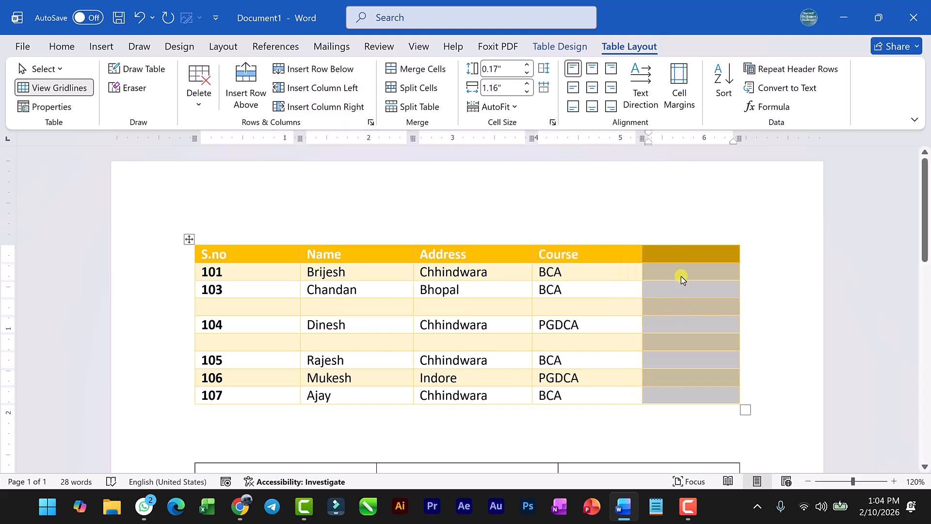
click(675, 259)
text(Fees)
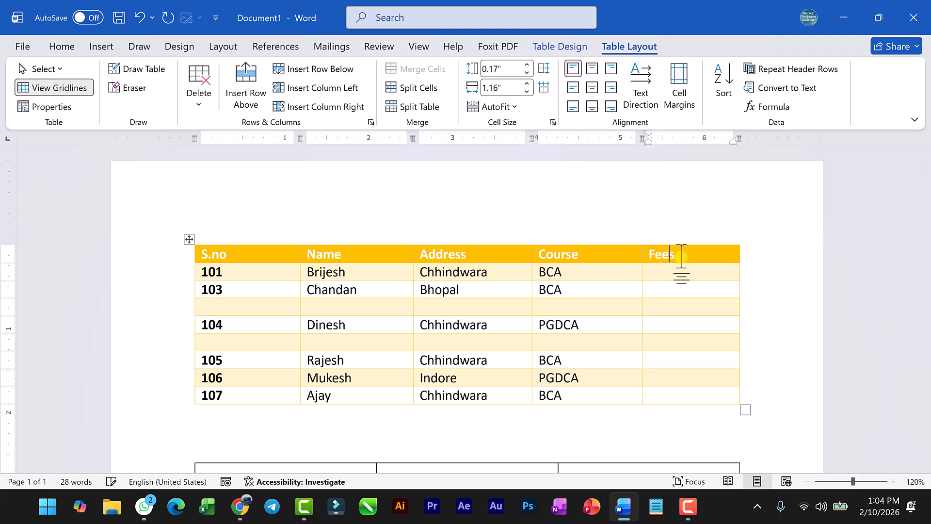
Enter fees of 15000 for students 101 and 103, and 12000 for student 104
click(686, 273)
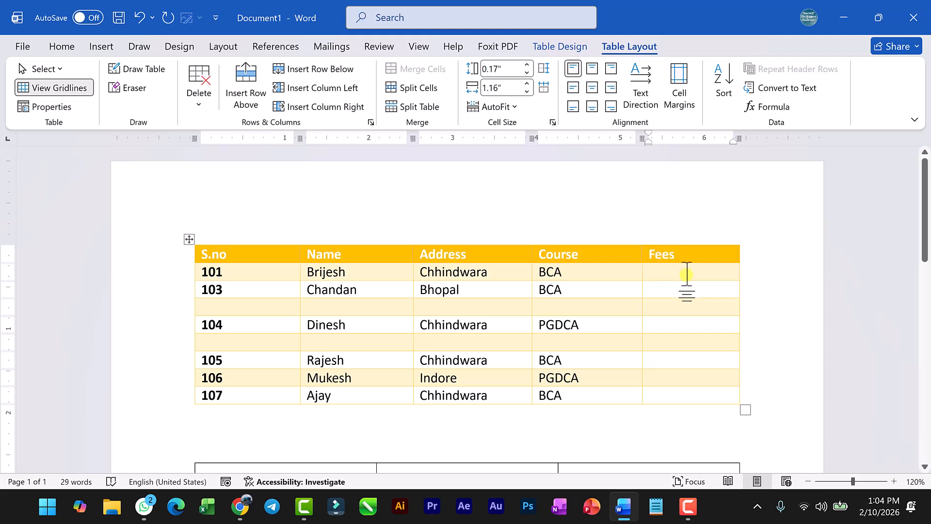
text(15000)
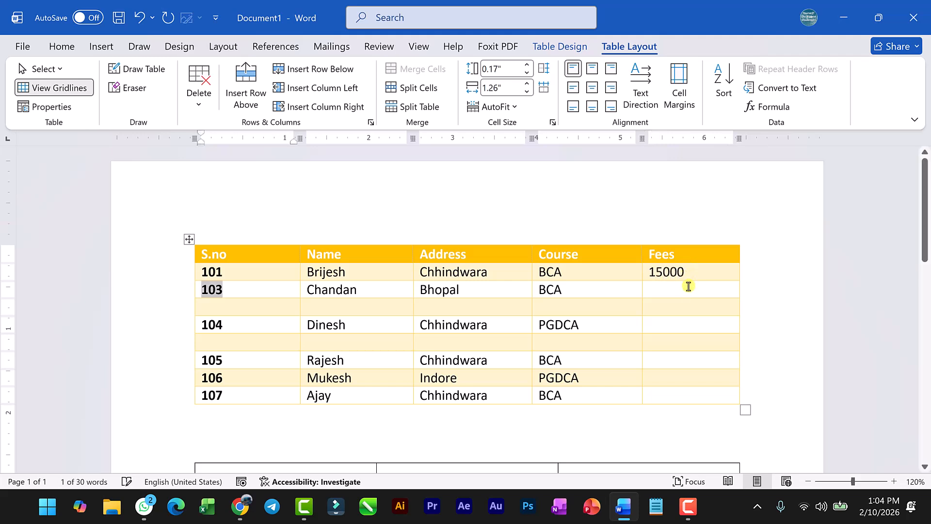
click(687, 287)
text(15000)
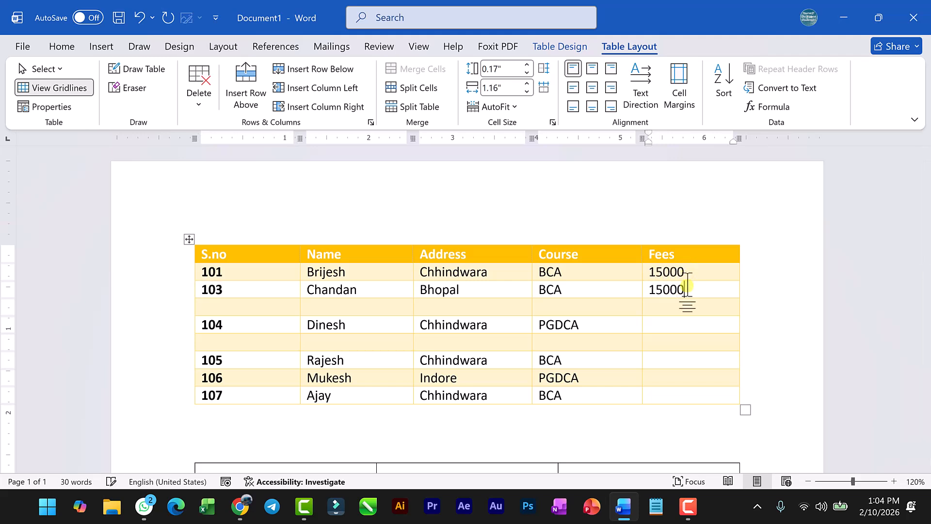
key(Tab)
click(687, 306)
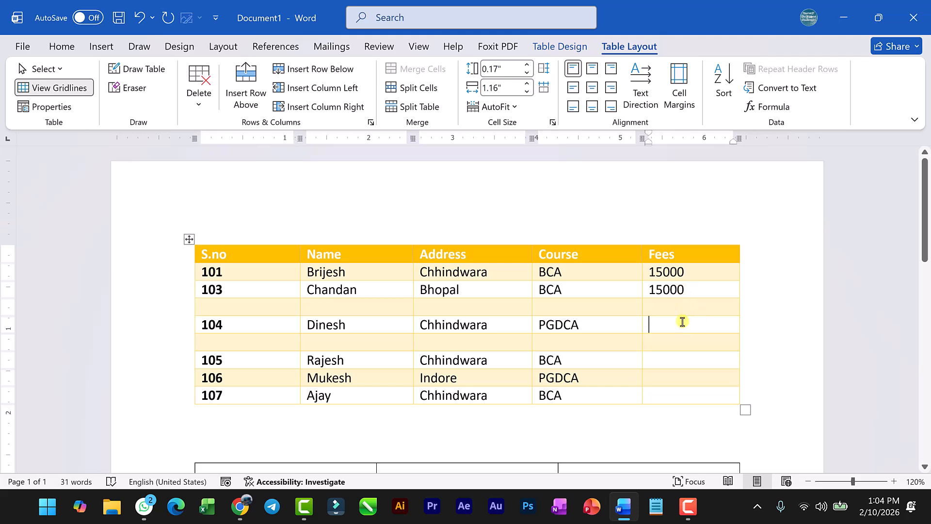
text(1200)
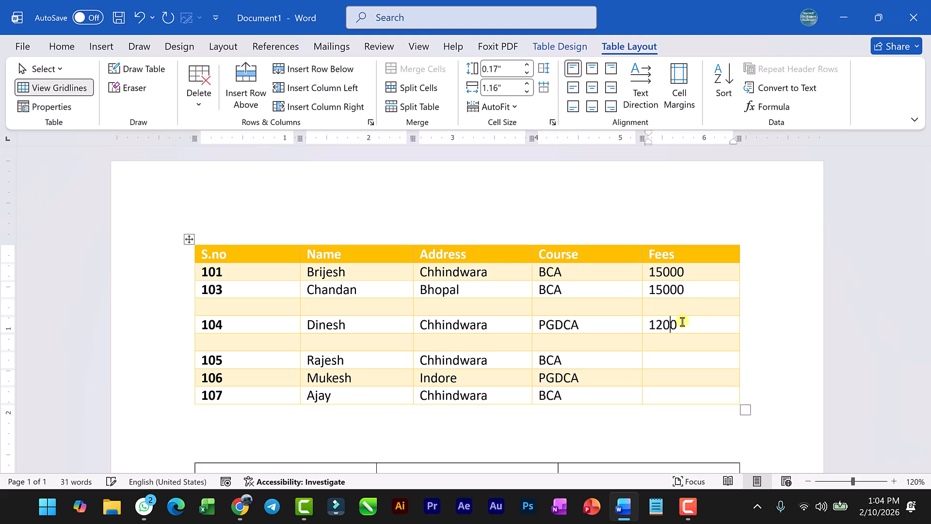
text(0)
Enter fees of 15000 for students 105 and 107, and 12000 for student 106
click(694, 362)
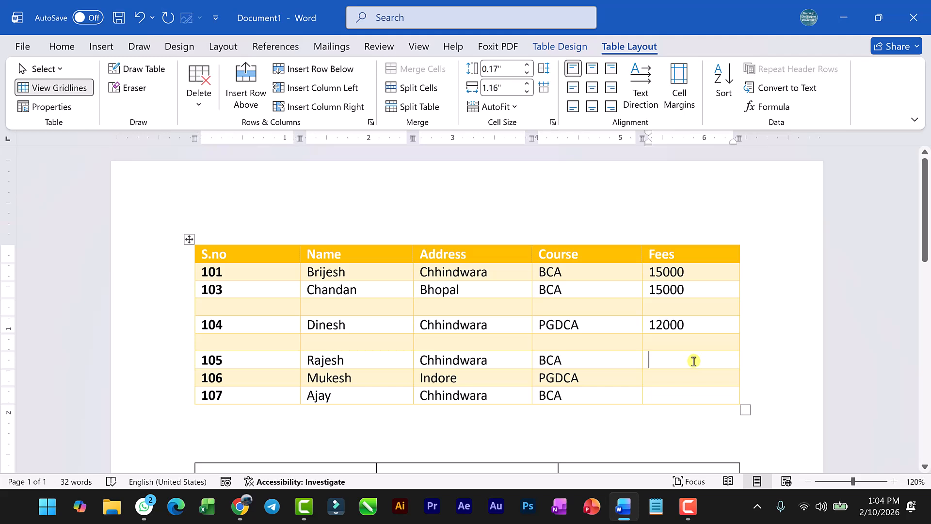
text(15000)
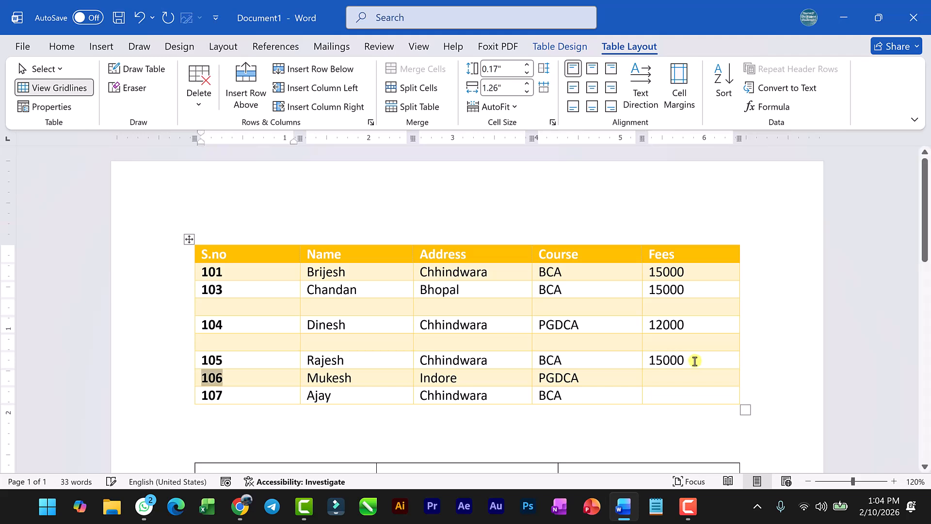
click(680, 370)
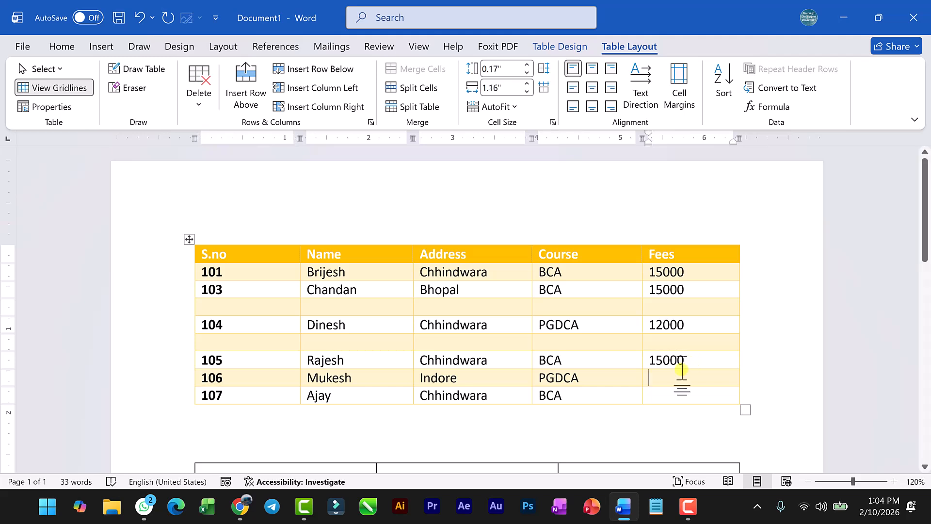
text(15)
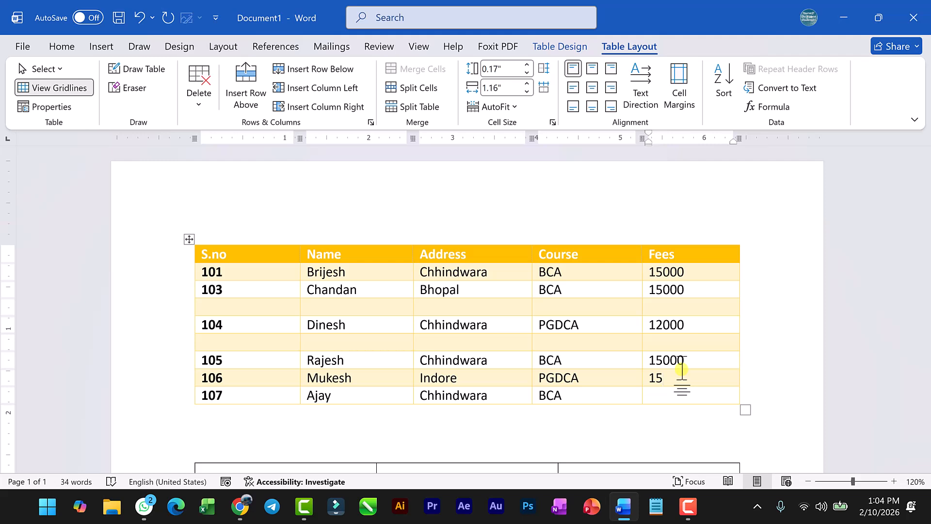
text(000)
key(Tab)
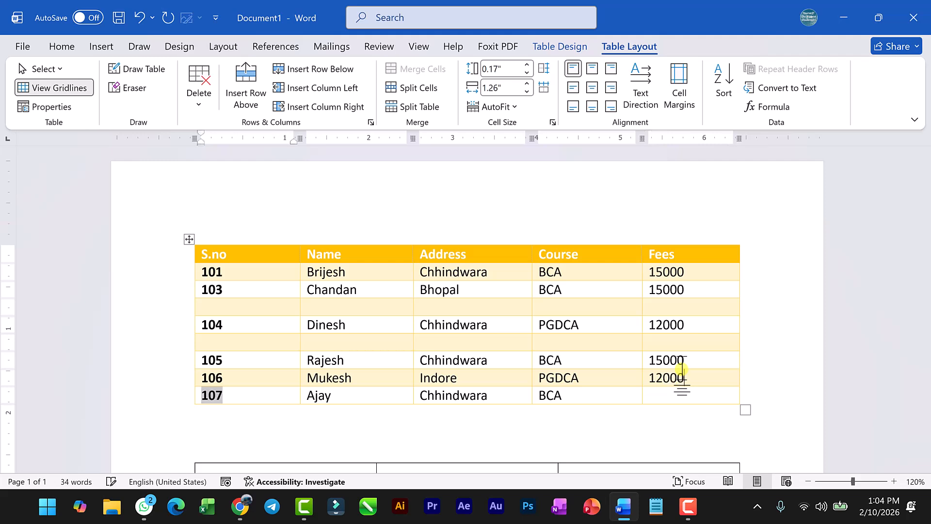
click(711, 400)
text(15000)
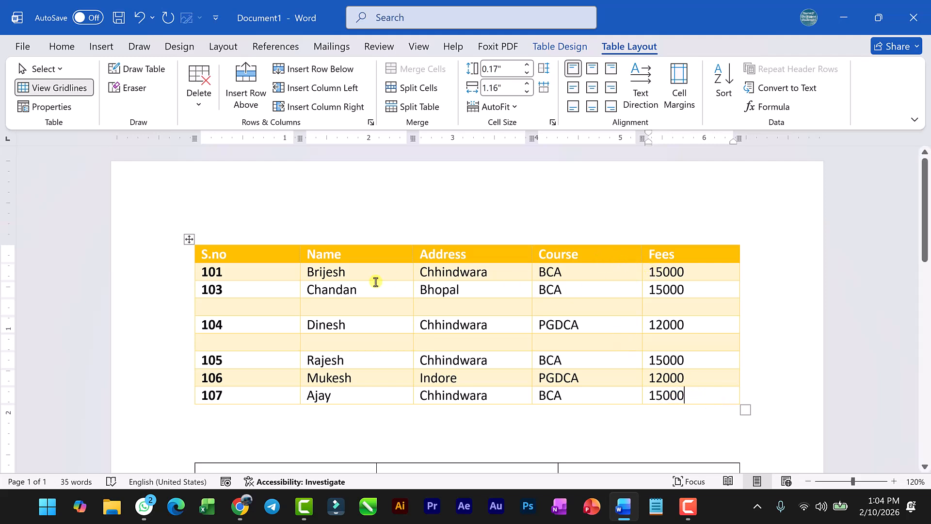
Fill the blank row above 104 with number 102, the student's name, address Chhindwara, course BCA and fees 15000
click(237, 309)
text(108)
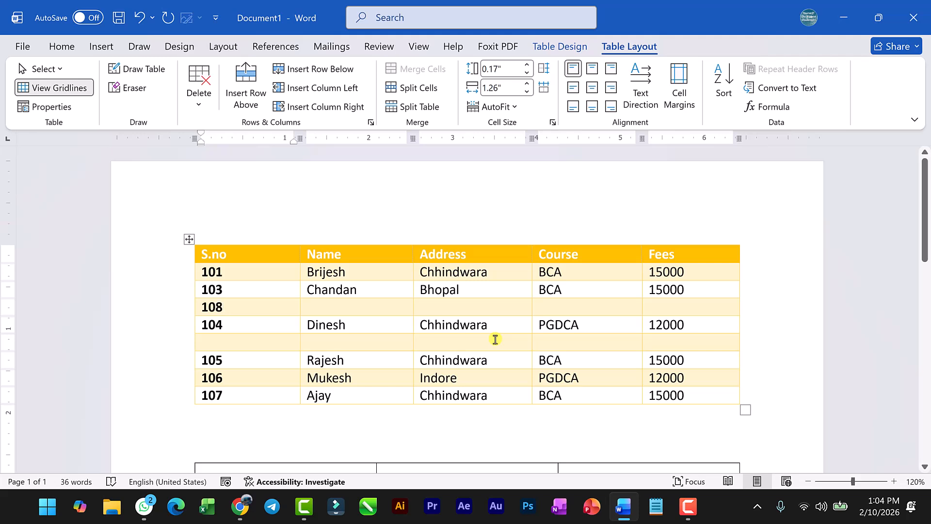
key(BackSpace)
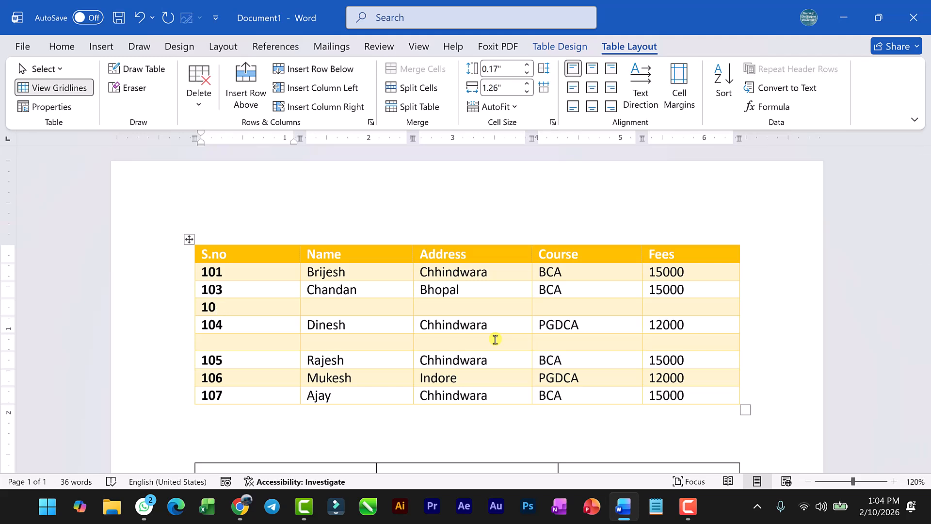
key(Tab)
key(Tab)
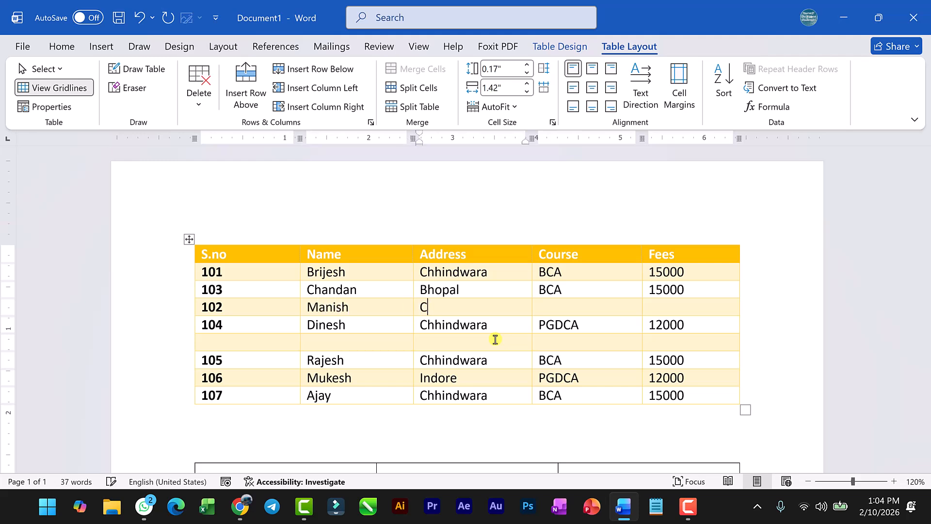
key(Tab)
text(BCA)
key(Tab)
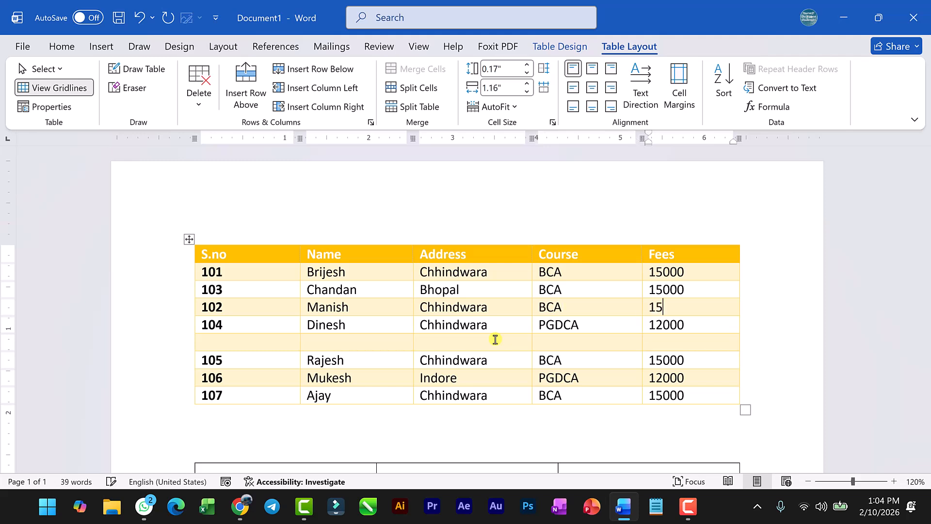
key(Tab)
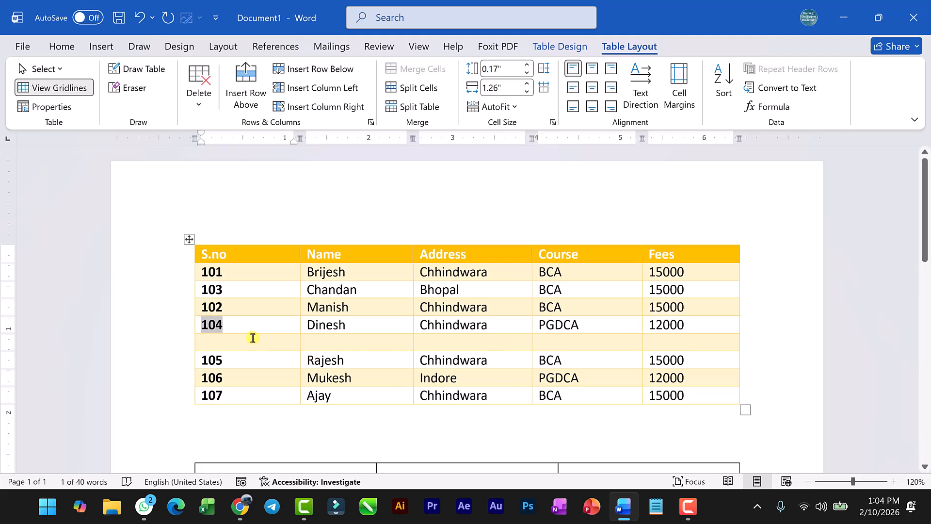
Delete the blank row between rows 104 and 105 of the student table
click(253, 338)
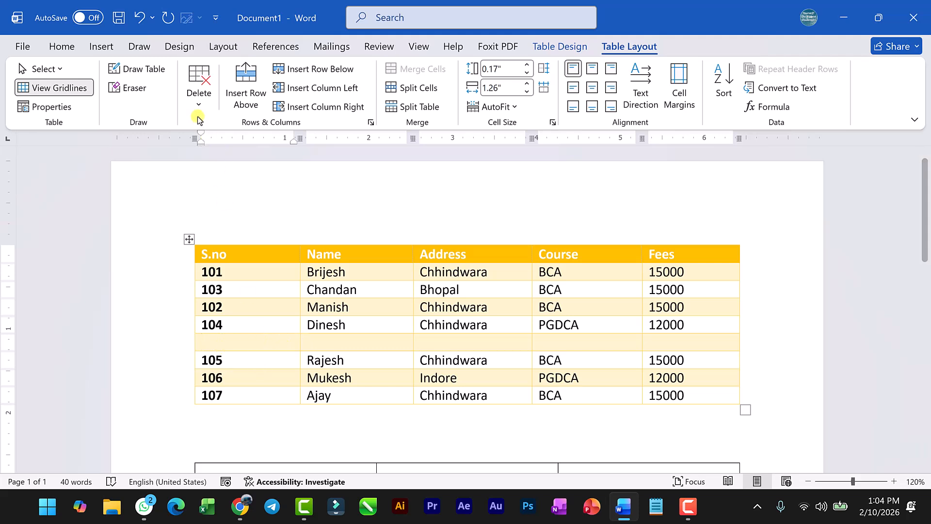
click(199, 97)
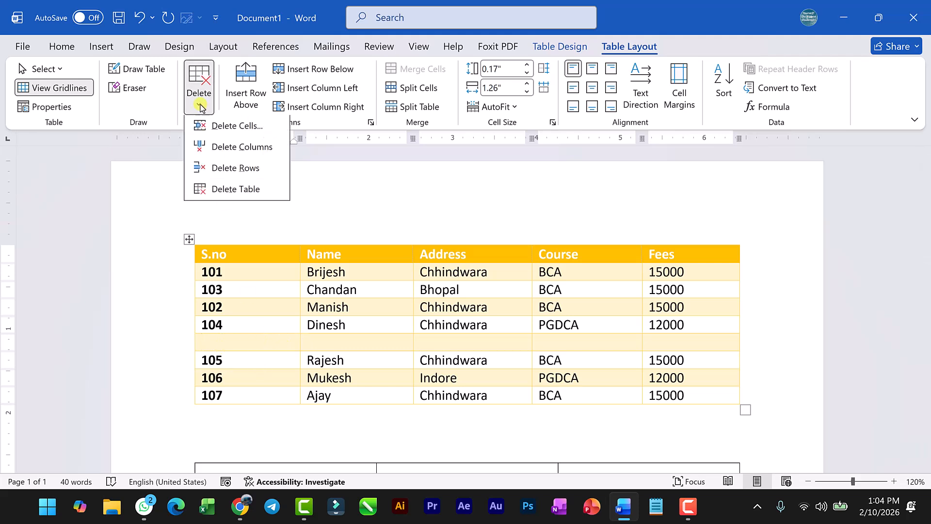
click(234, 169)
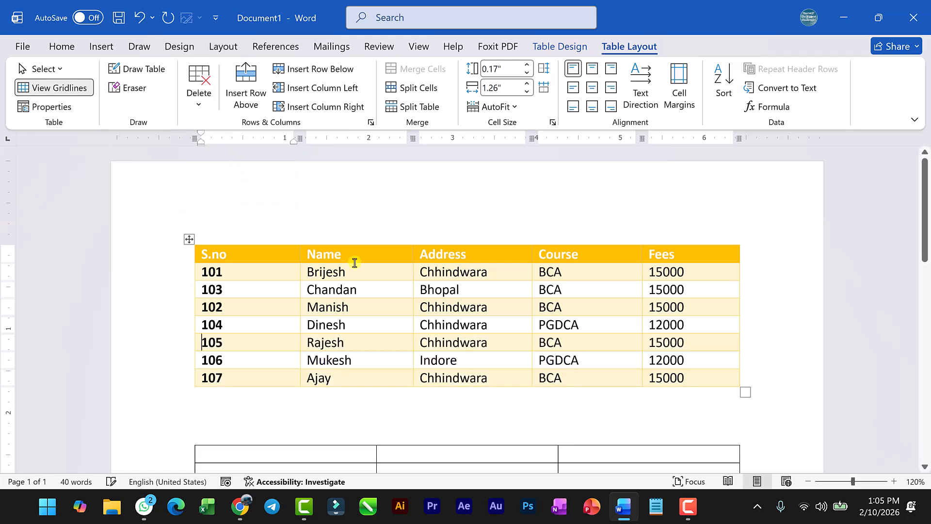
Insert a blank column to the left of the Course column, and delete that column again
click(620, 271)
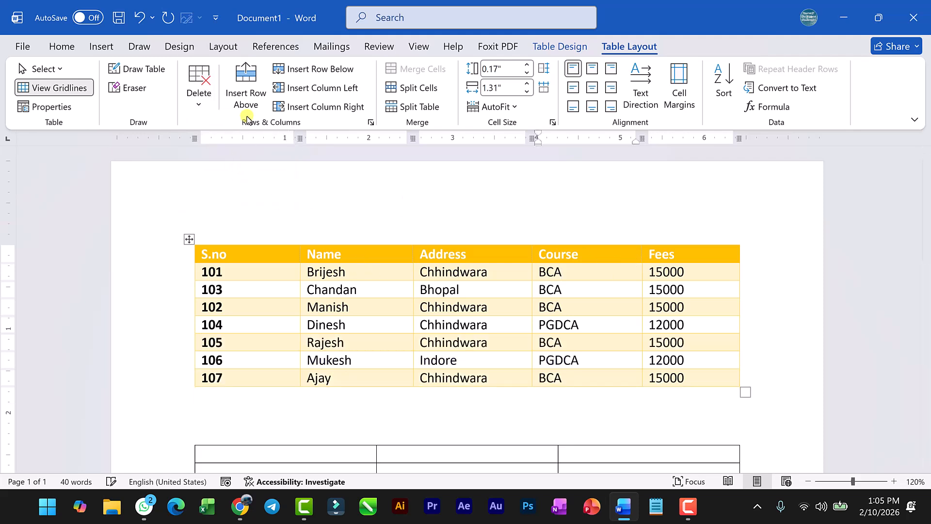
click(317, 88)
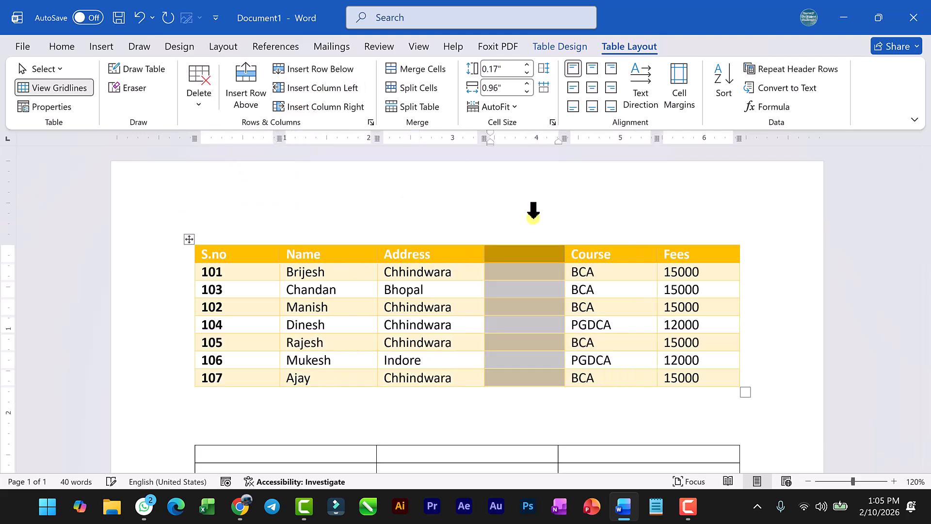
click(533, 271)
click(198, 94)
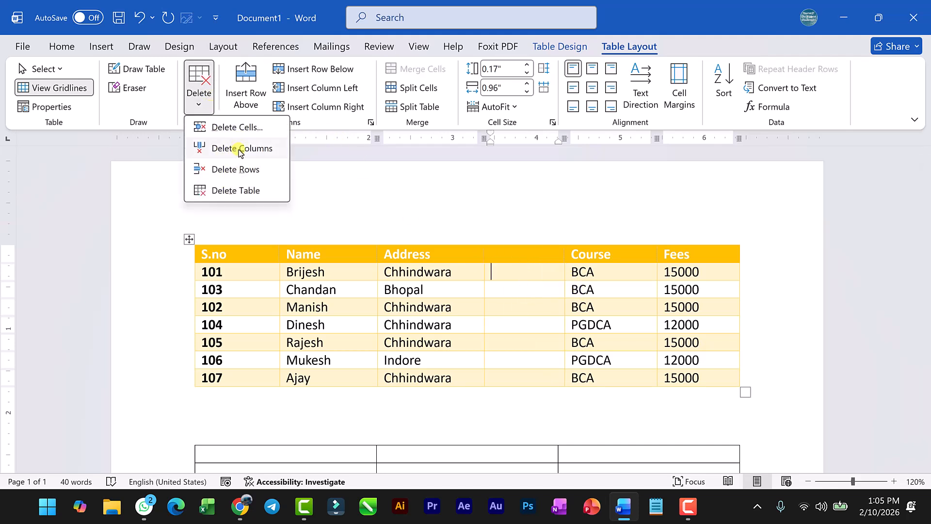
click(240, 148)
Delete the empty three-column table below the student table
scroll(252, 340, down, 3)
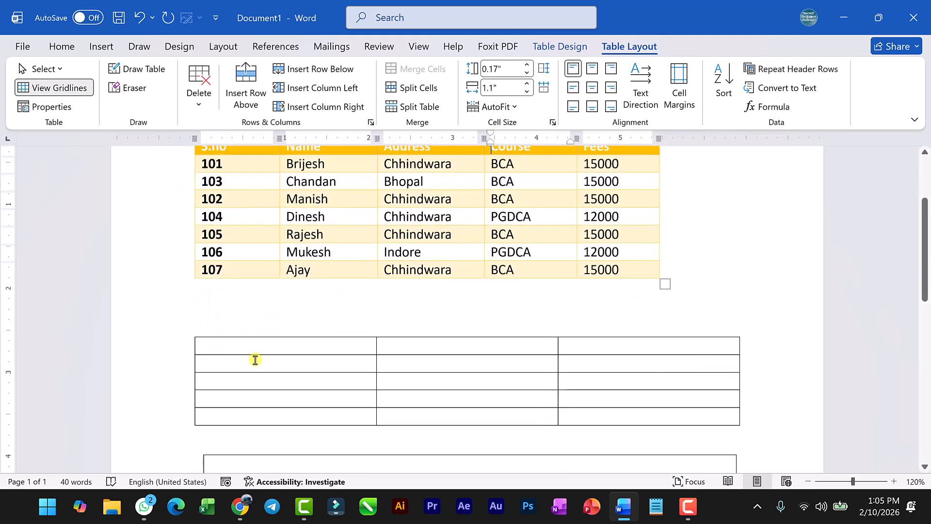
click(189, 315)
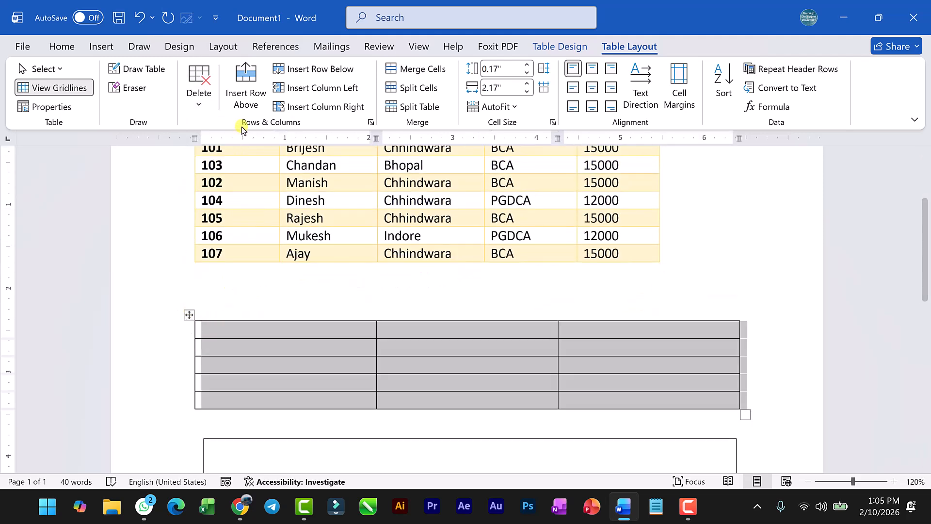
click(198, 90)
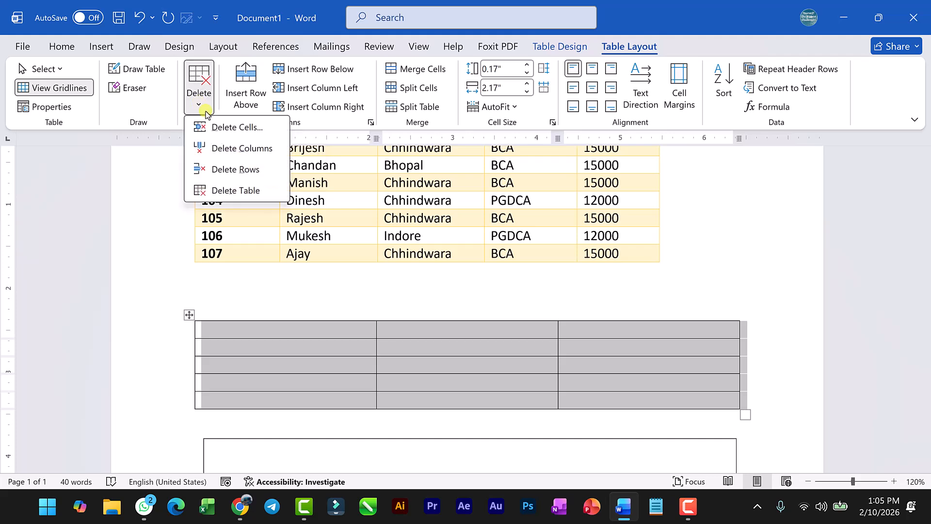
click(232, 189)
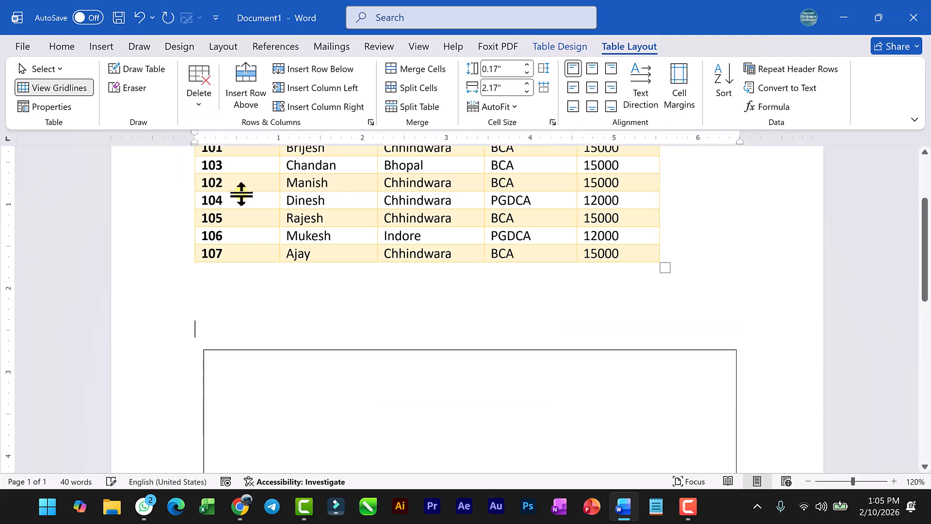
Delete the remaining empty drawn table below the student table
click(306, 391)
click(198, 344)
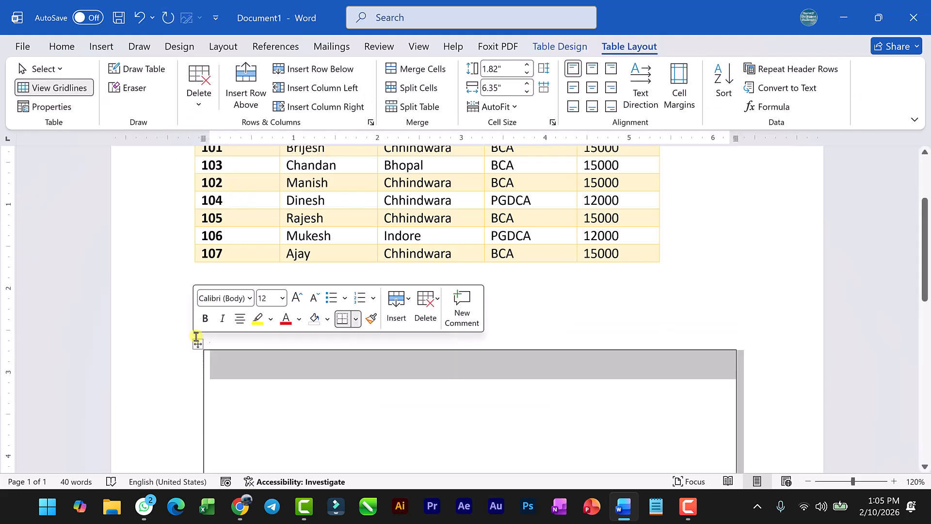
click(198, 90)
click(215, 190)
scroll(335, 313, down, 5)
scroll(334, 313, up, 10)
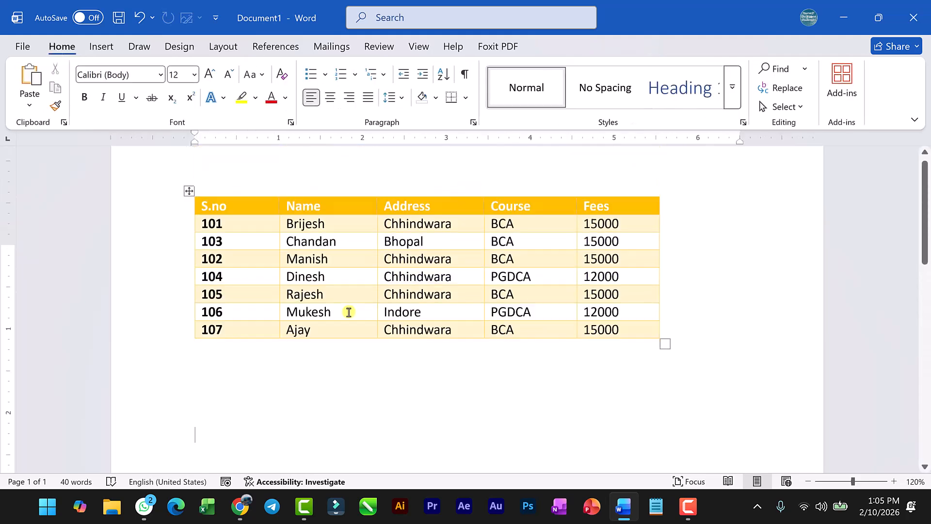
Enlarge the whole student table to about 6.7 inches wide, with rows about 0.27 inches high
click(703, 403)
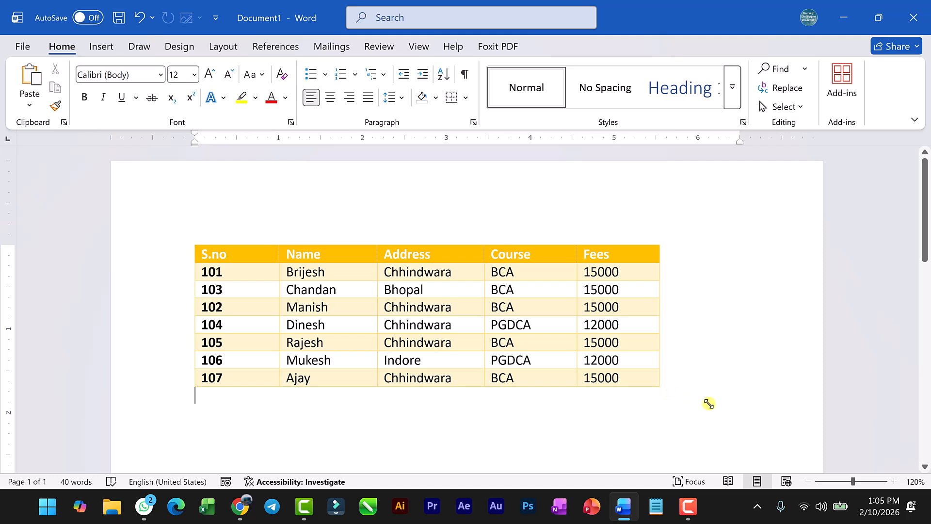
click(631, 361)
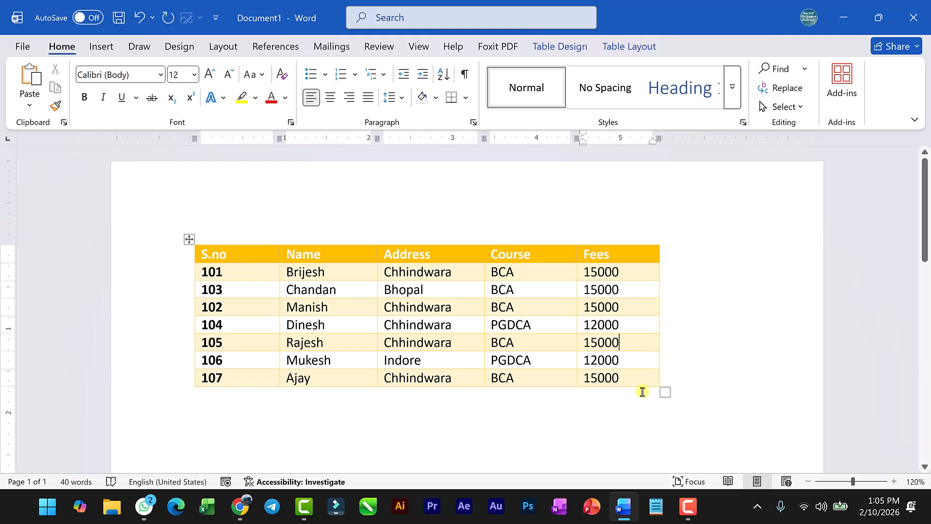
drag(664, 392, 759, 428)
Add one blank row at the end of the student table, below row 107
click(370, 408)
key(Tab)
key(Tab)
key(Tab)
key(Tab)
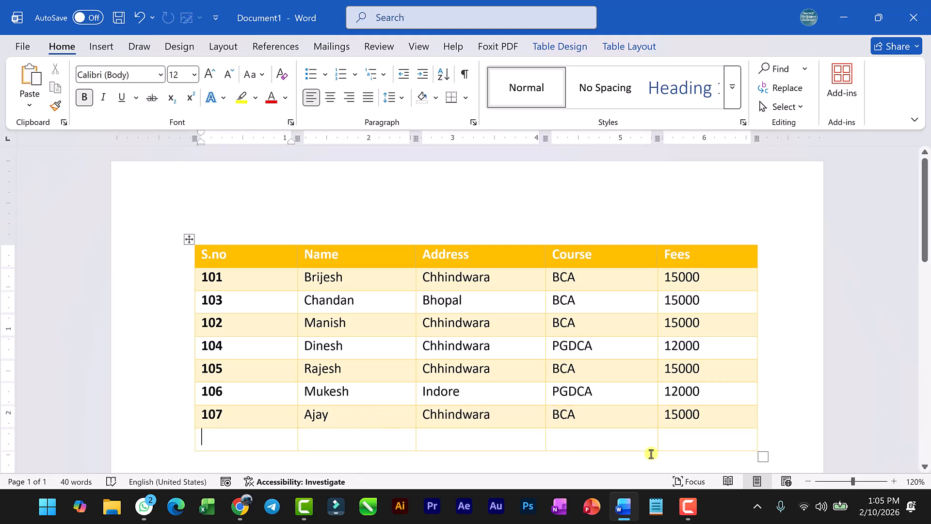
Merge the first four cells of the blank last row, from the S.no column through Course
click(706, 438)
drag(288, 434, 585, 441)
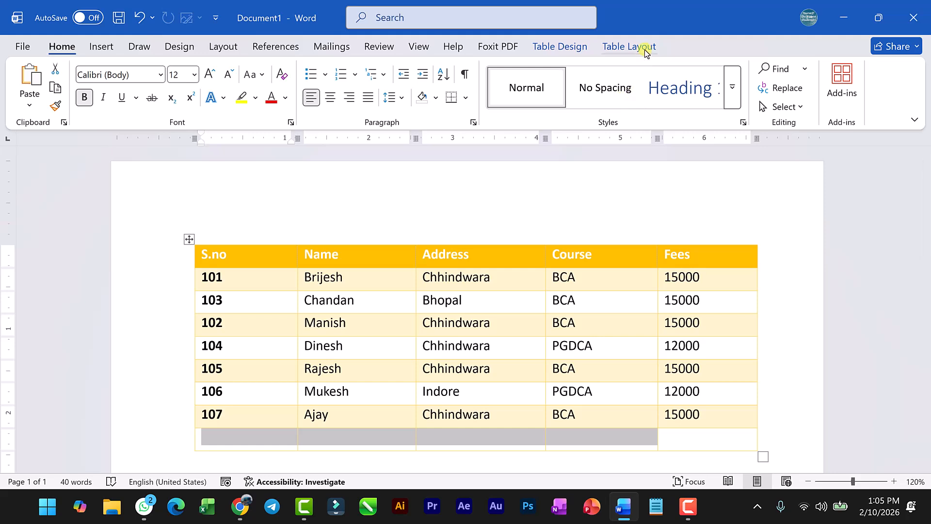
click(639, 47)
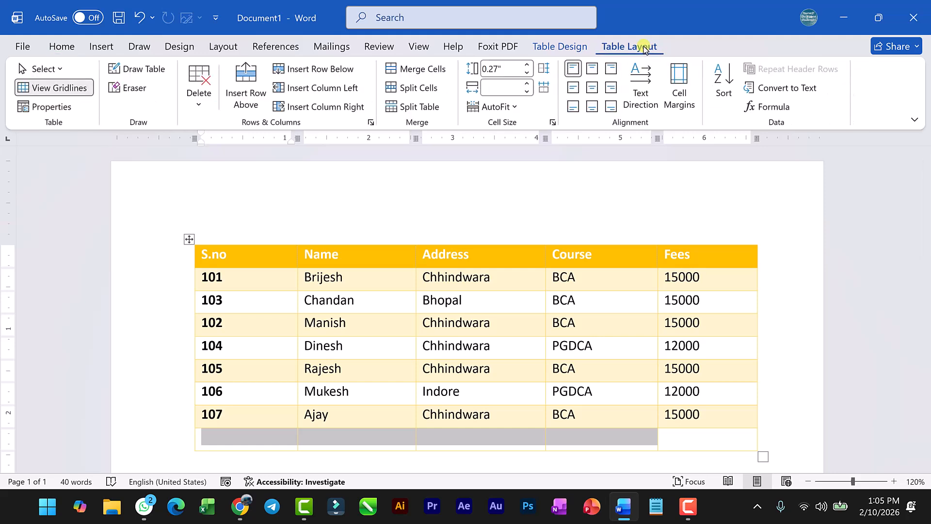
click(416, 69)
Enter Total in the merged cell of the last row and center the text
click(360, 440)
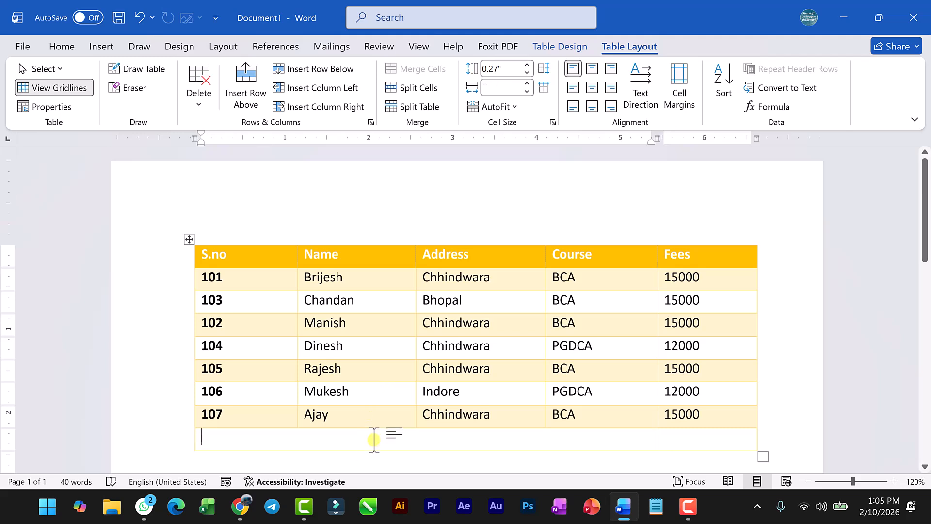
text(Total)
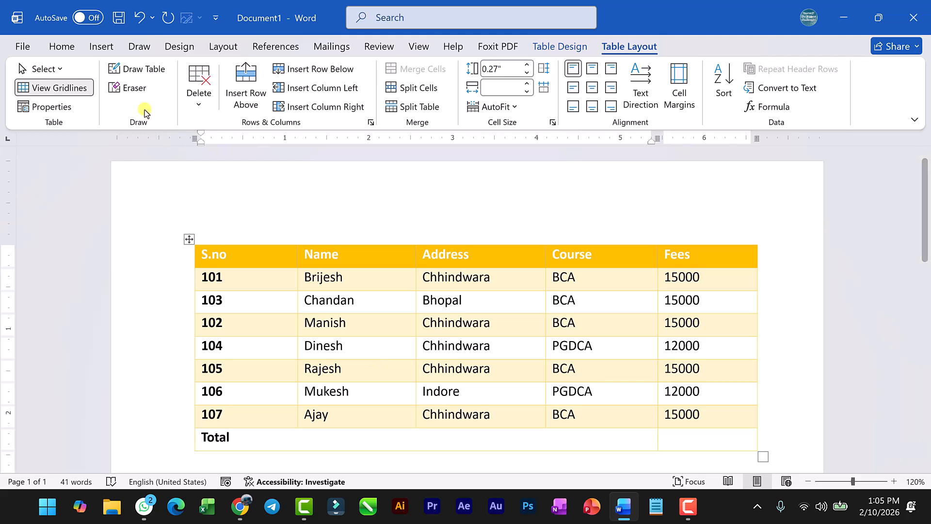
click(67, 46)
click(330, 97)
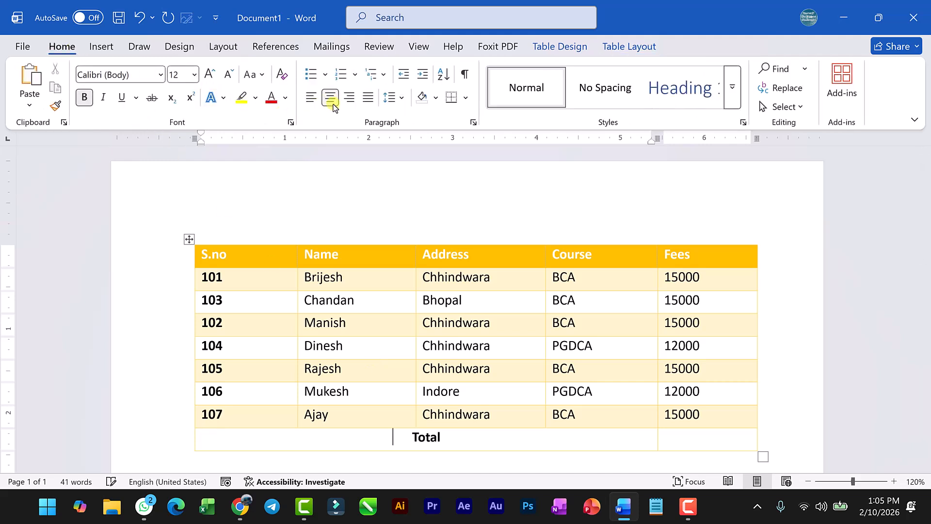
Insert the formula =SUM(ABOVE) in the Fees cell of the Total row
click(707, 437)
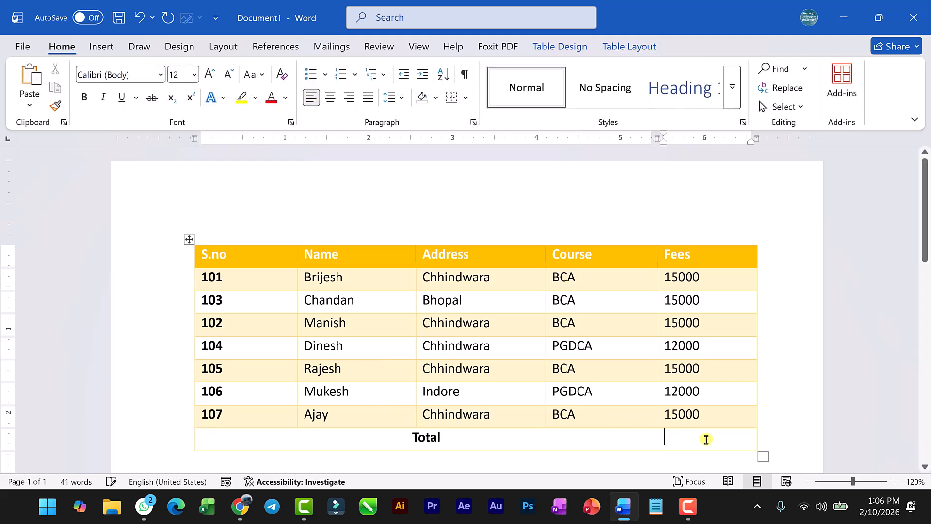
click(638, 47)
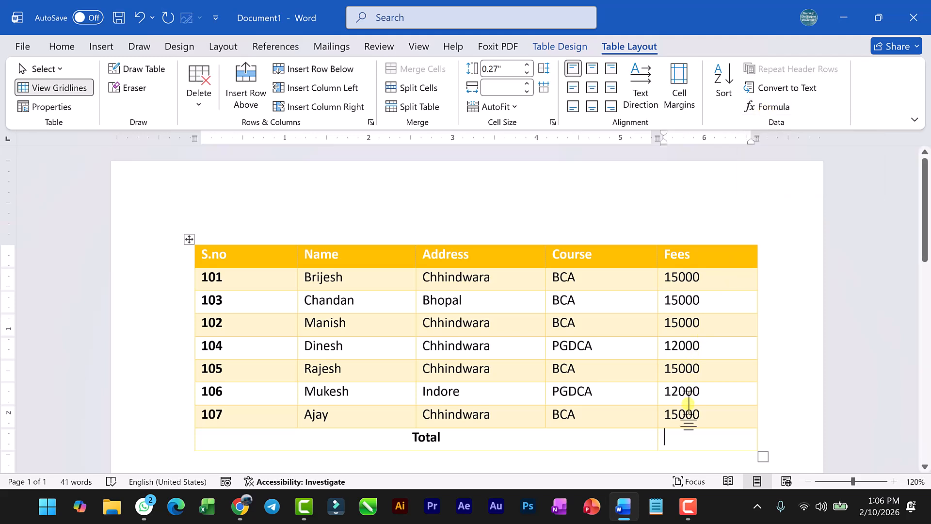
click(680, 435)
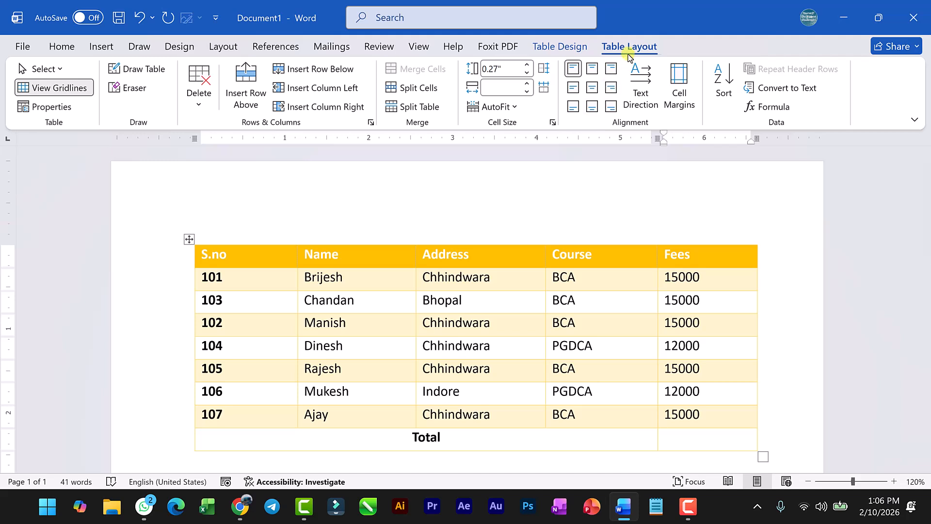
click(769, 107)
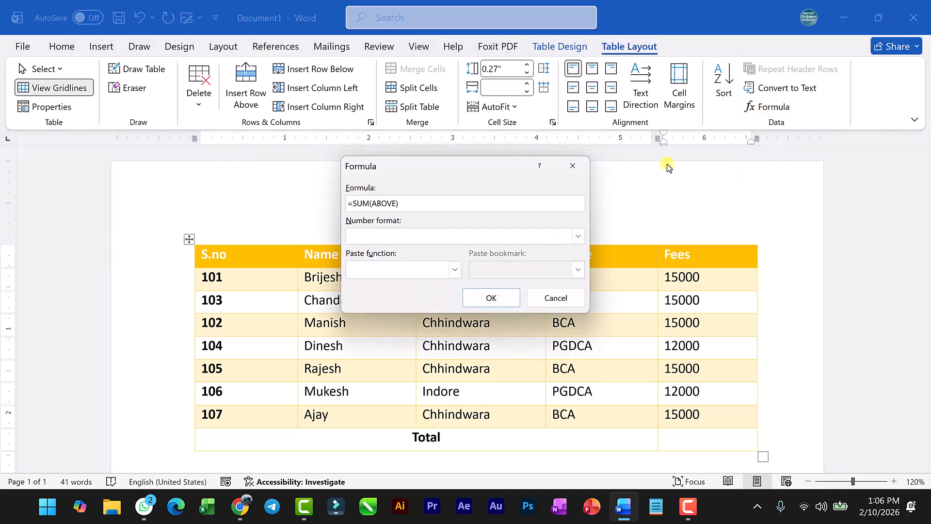
click(507, 298)
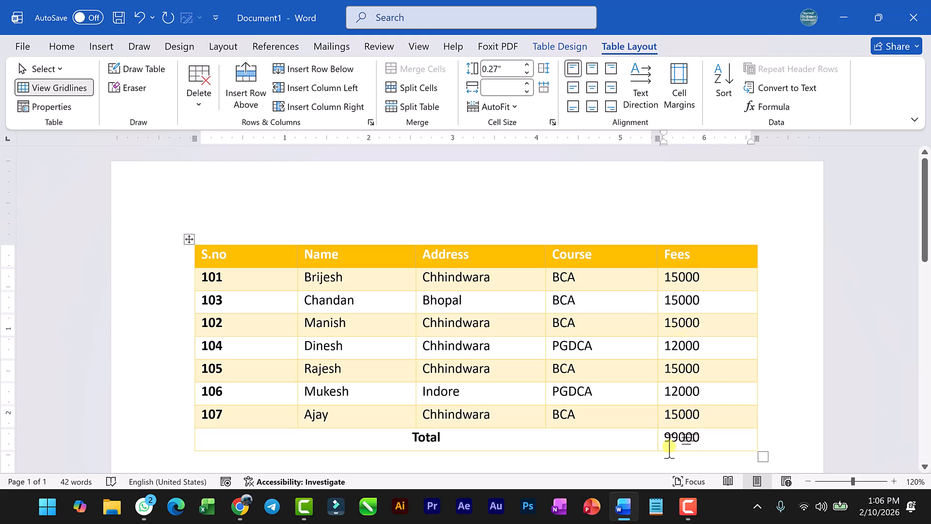
Make the calculated fees total in the last row bold
drag(703, 439, 649, 450)
key(ctrl+b)
key(ctrl+b)
click(625, 442)
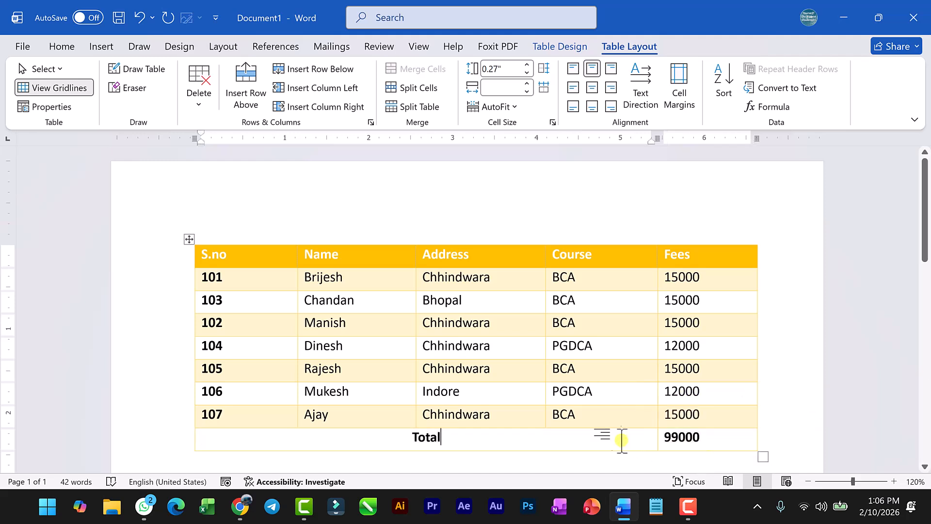
Stretch the whole student table downward so its rows are about 0.43 inches high
click(189, 239)
click(464, 348)
scroll(582, 402, down, 2)
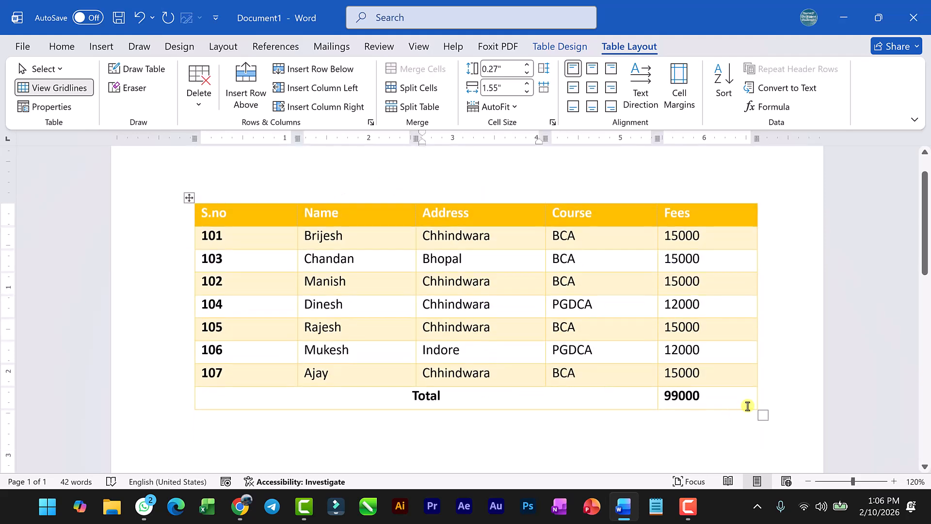
drag(761, 413, 765, 466)
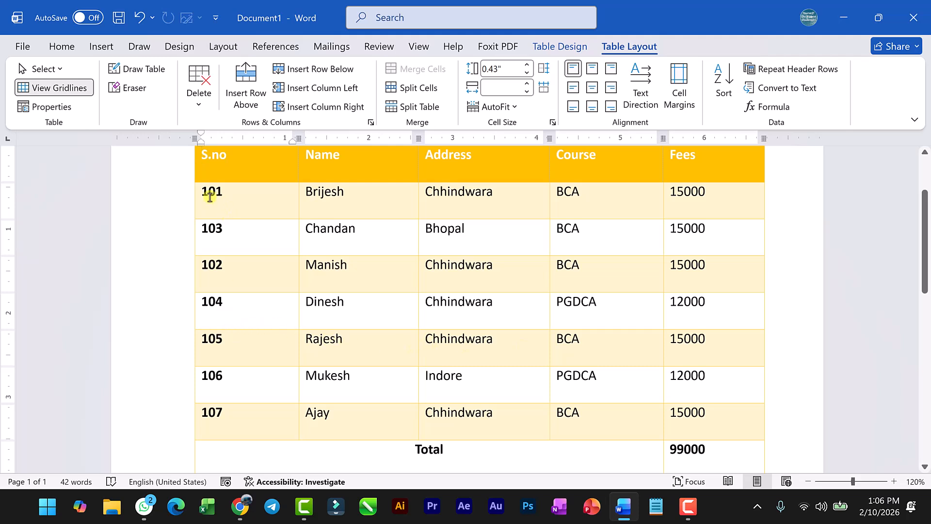
drag(208, 192, 288, 205)
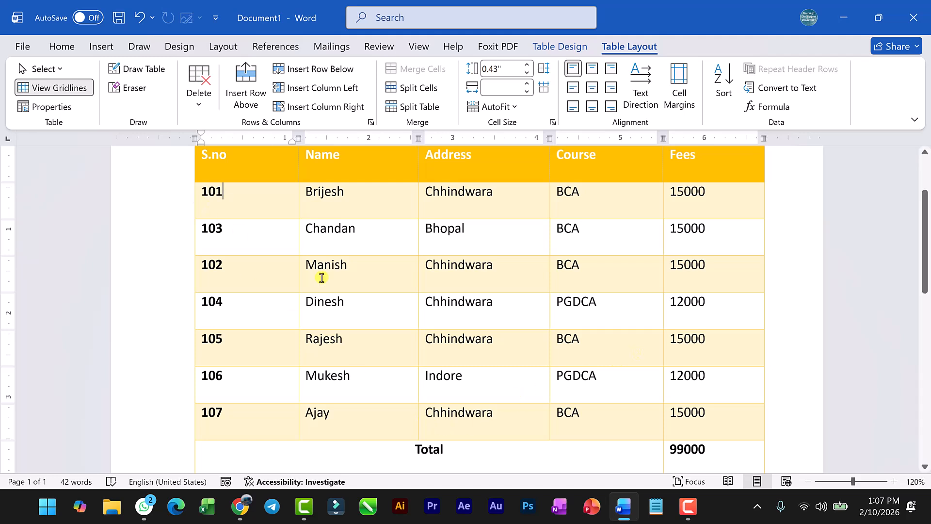
scroll(389, 299, up, 1)
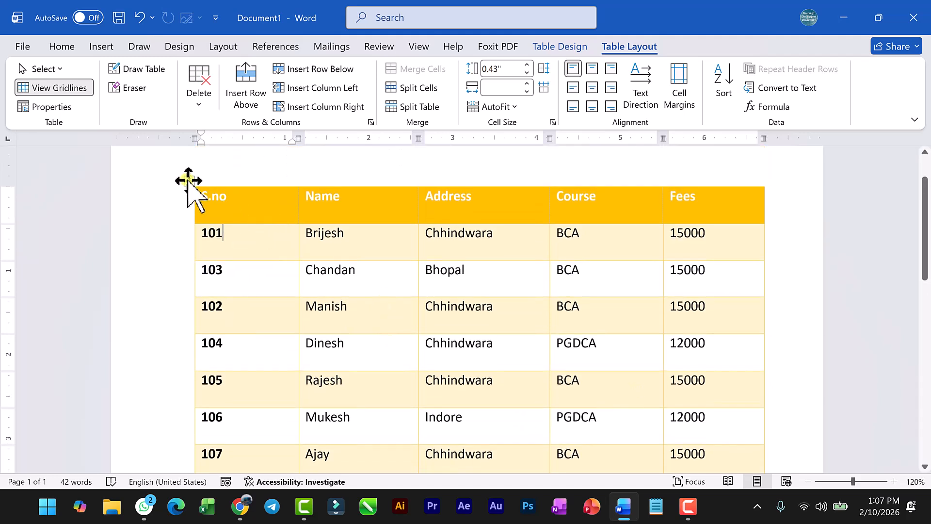
Center the text of the whole student table both horizontally and vertically in its cells
click(186, 182)
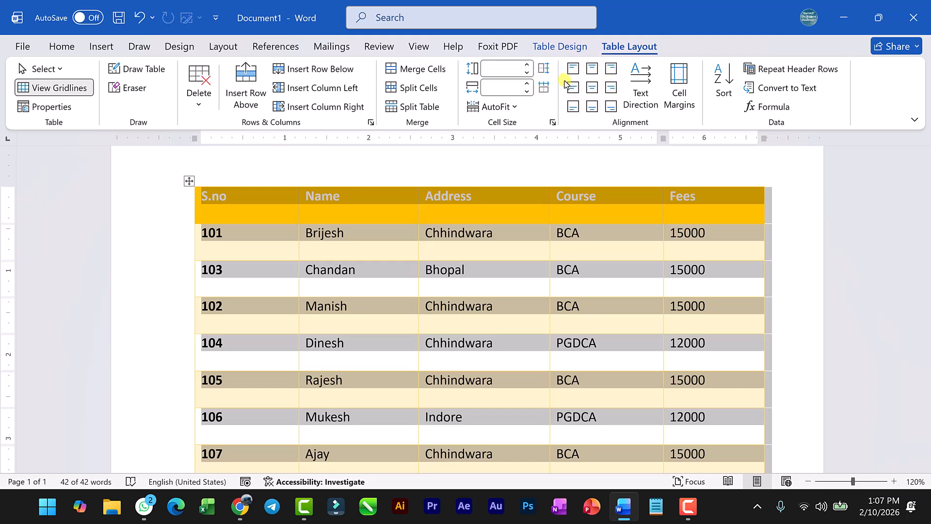
click(593, 89)
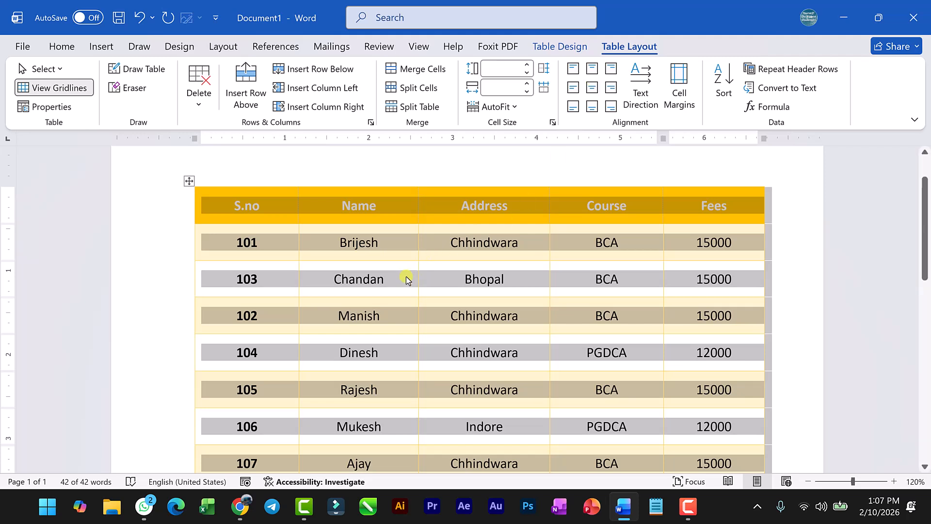
click(416, 288)
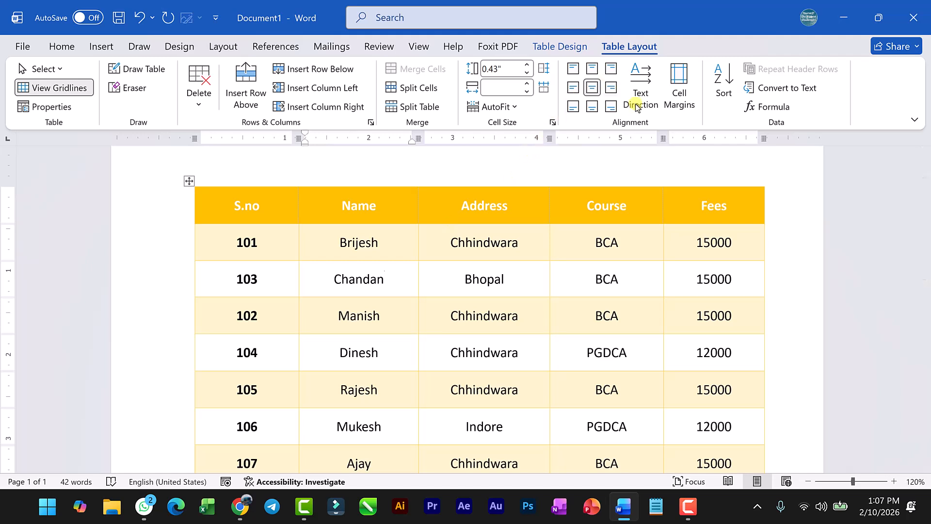
click(494, 264)
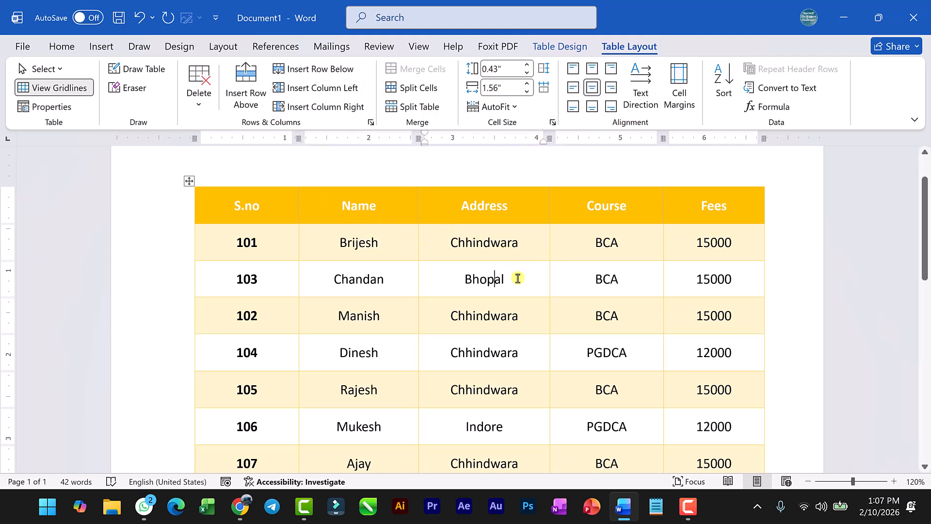
Copy the header and the rows from S.no 101 down to 105 and paste them as a separate table below
scroll(678, 229, down, 5)
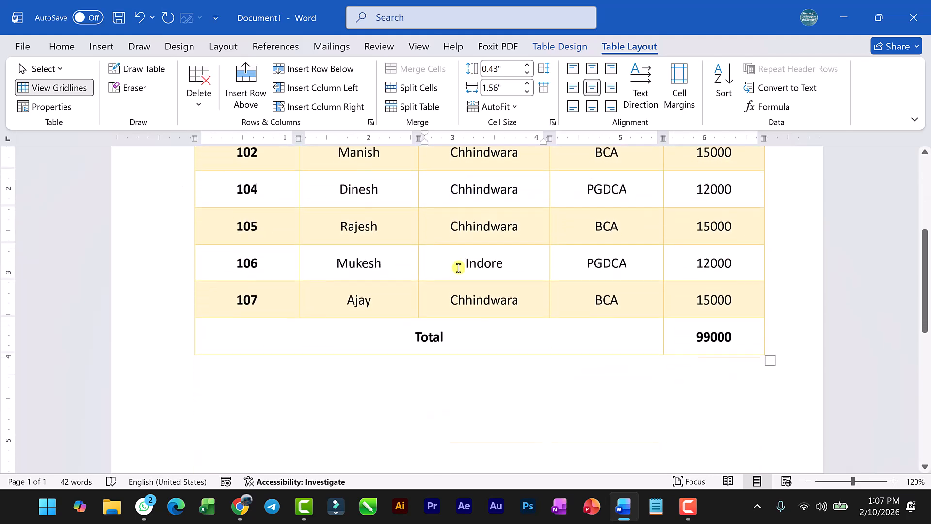
ctrl+scroll(358, 270, down, 3)
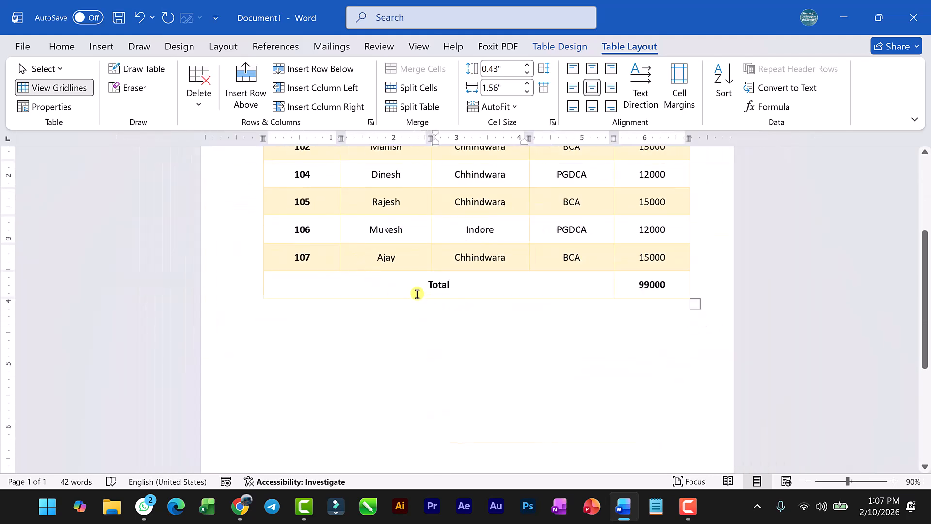
scroll(384, 287, up, 3)
scroll(286, 175, up, 1)
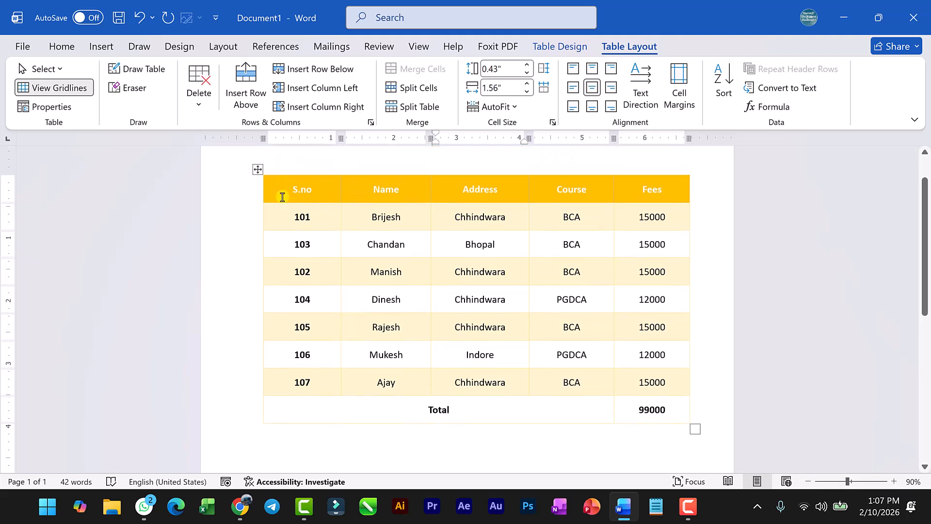
drag(288, 196, 650, 333)
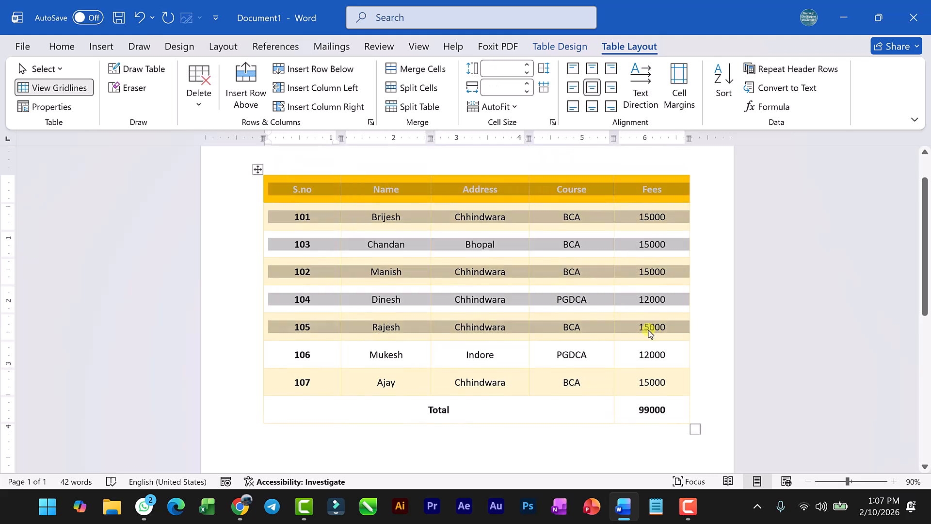
key(ctrl+x)
click(384, 322)
key(ctrl+v)
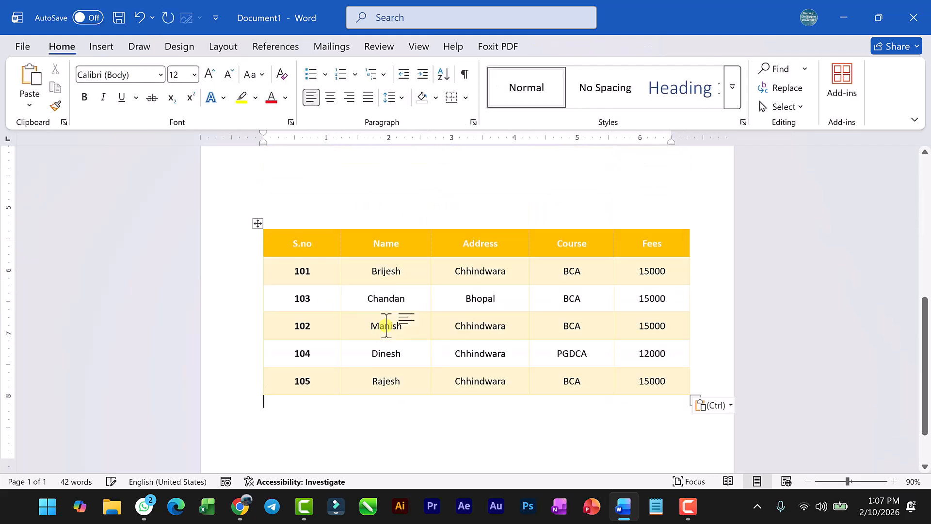
Convert the pasted table to text with commas as the separator
click(257, 224)
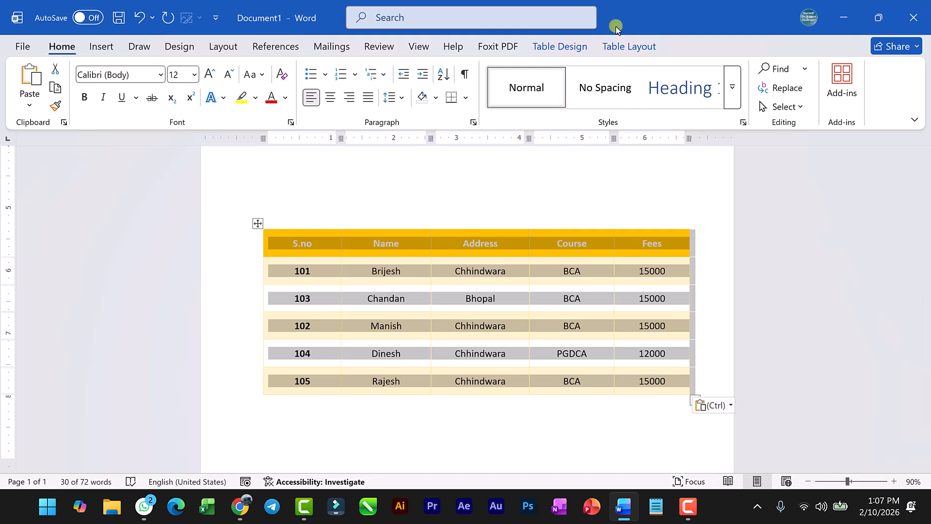
click(629, 46)
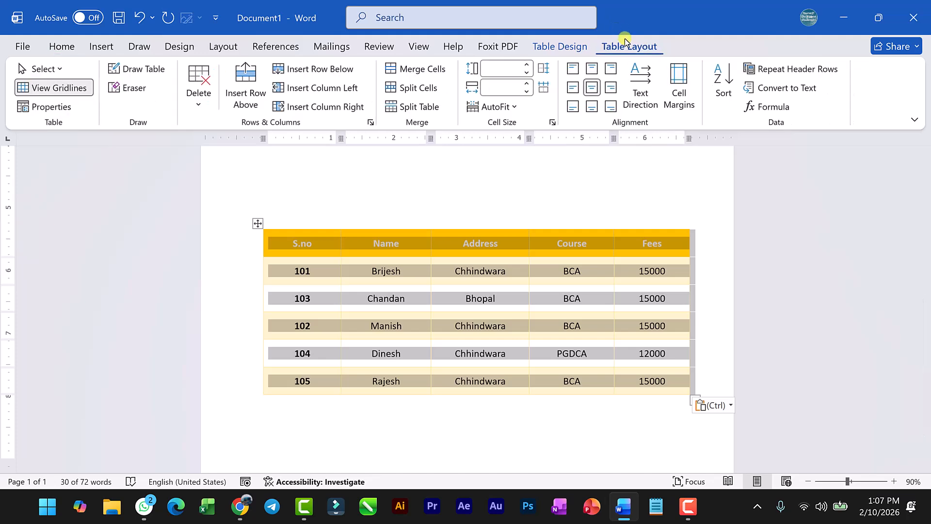
click(782, 91)
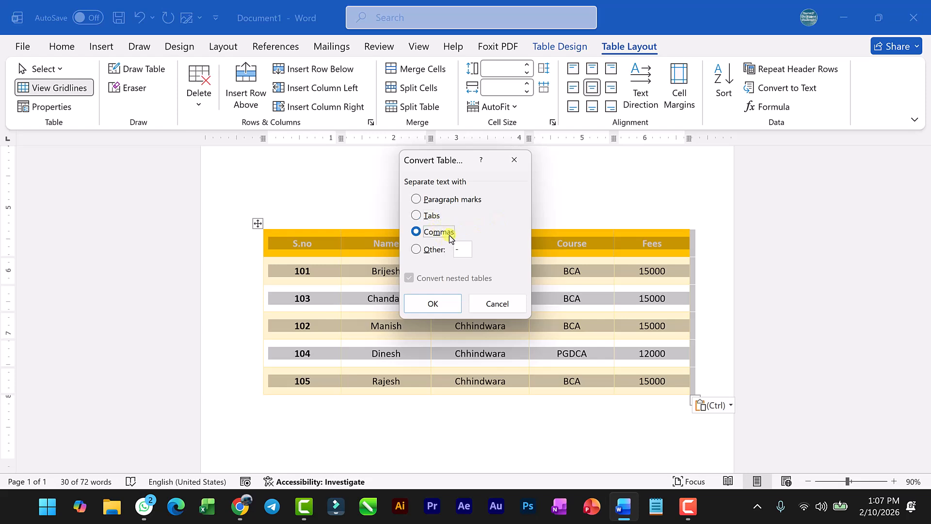
click(432, 304)
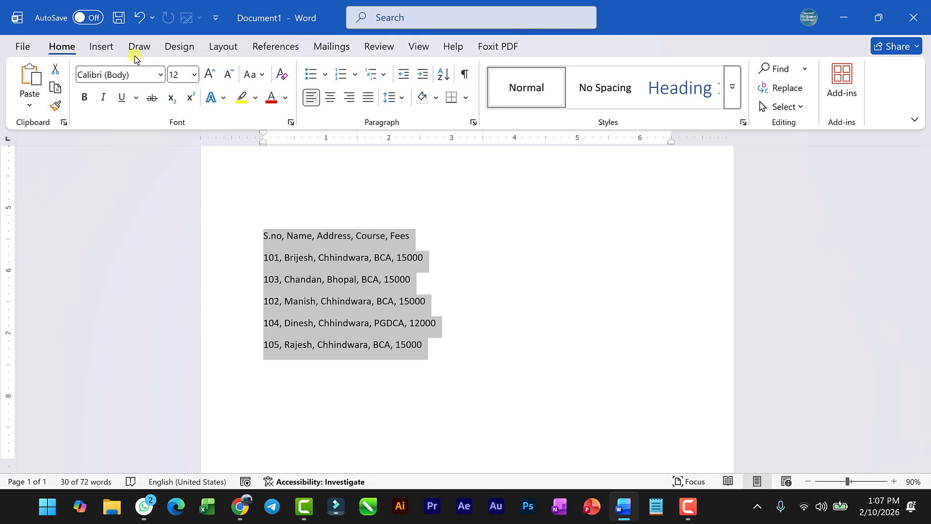
Convert the comma-separated text into a 5-column table with Auto fixed column width, splitting at commas
click(100, 49)
click(117, 94)
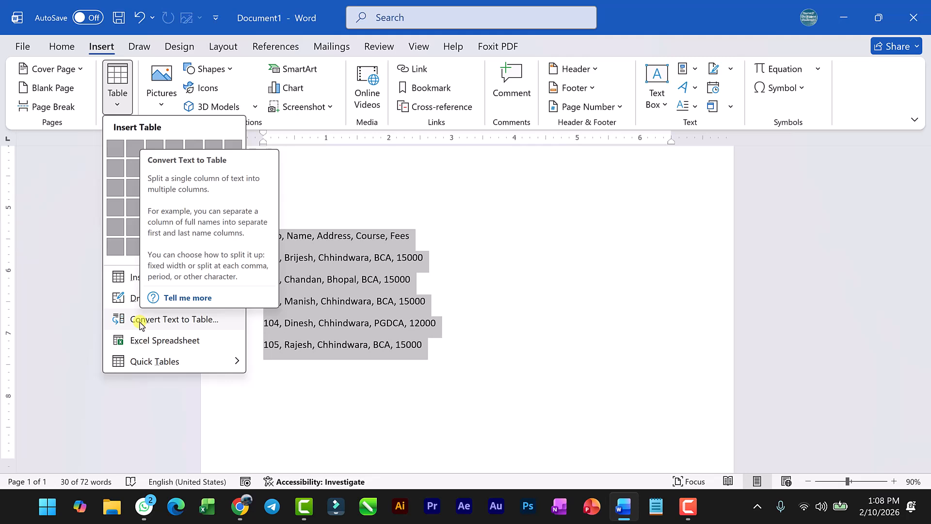
click(157, 320)
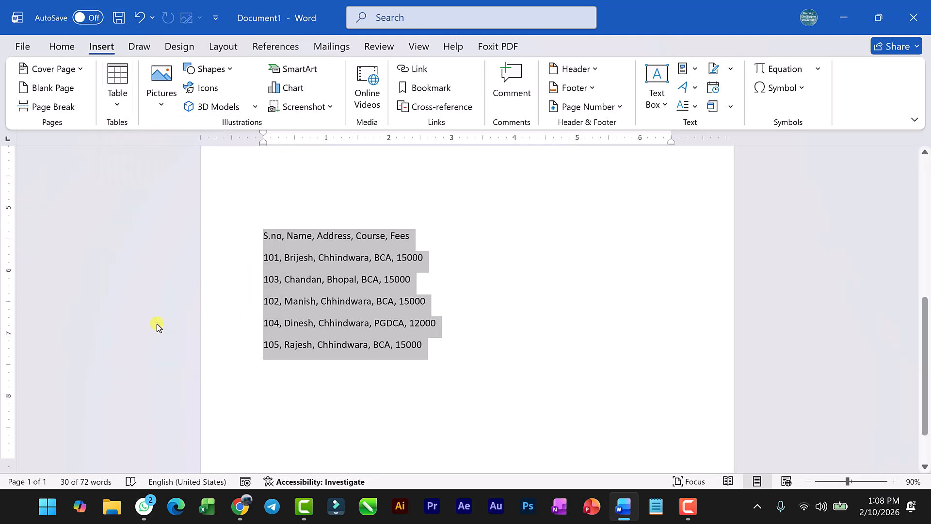
drag(452, 126, 620, 166)
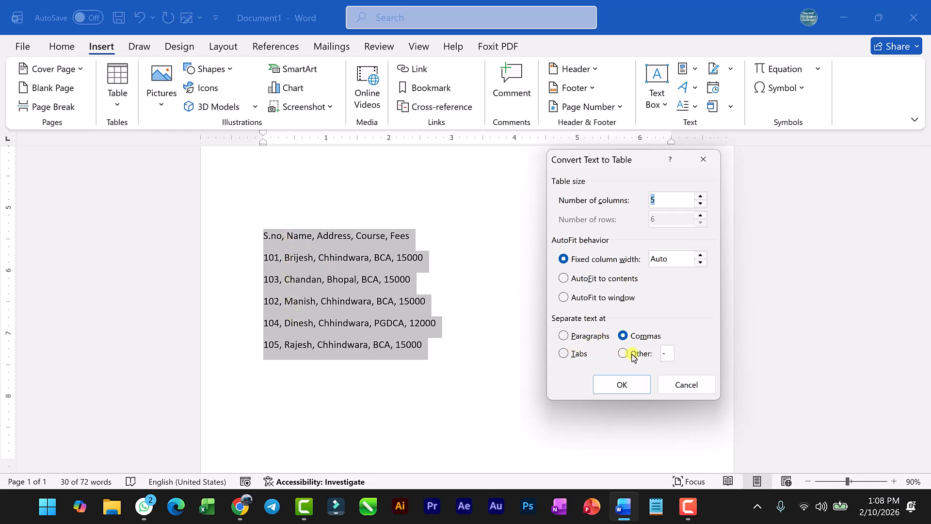
click(624, 386)
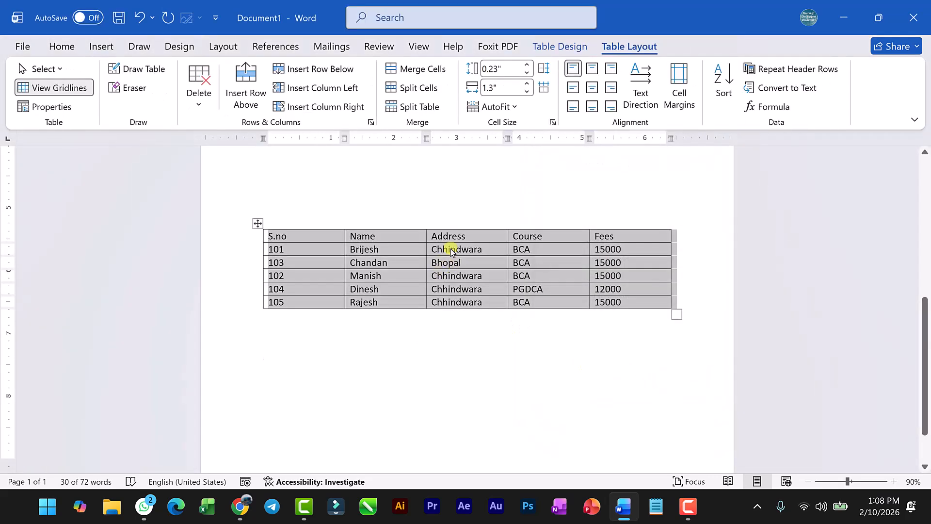
Apply the blue grid table style with a solid header row and banded rows to the converted table
click(562, 46)
click(553, 103)
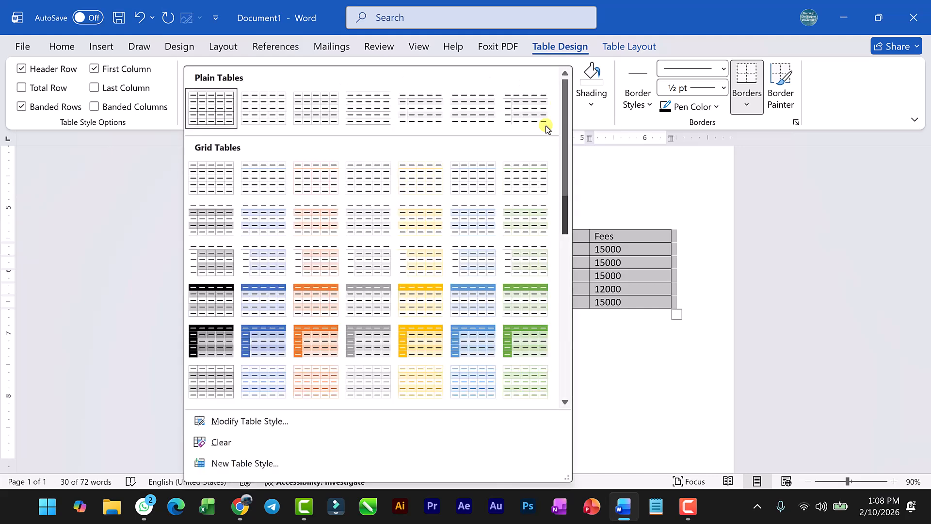
click(266, 306)
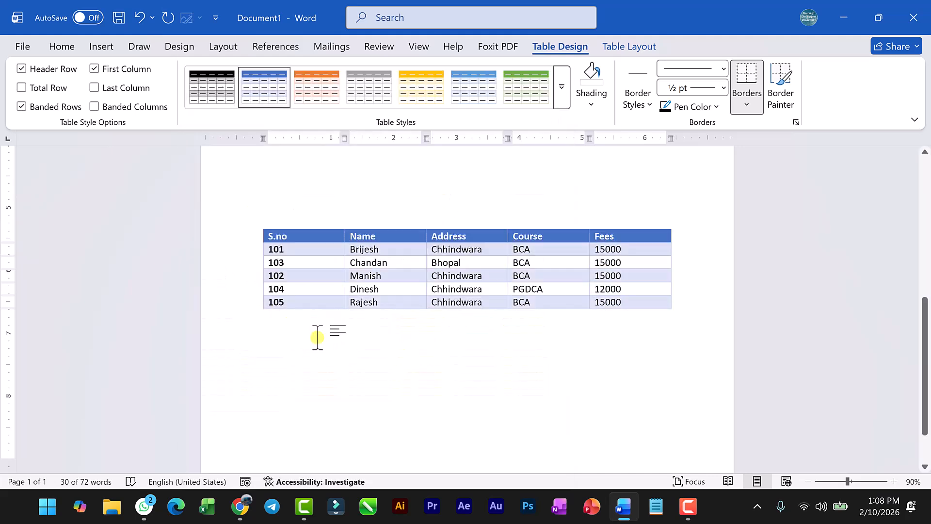
Add two blank lines below the blue table and insert a picture from the Downloads folder there
click(379, 365)
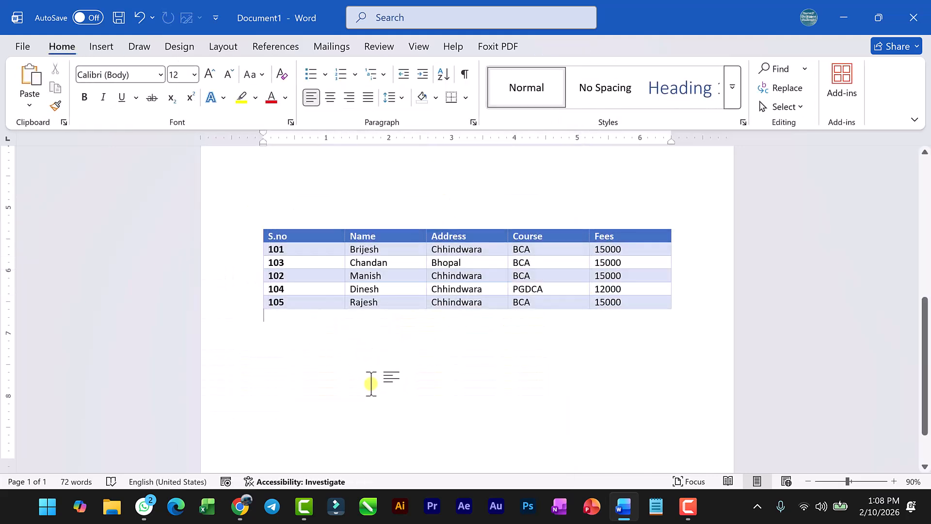
key(Return)
key(Return)
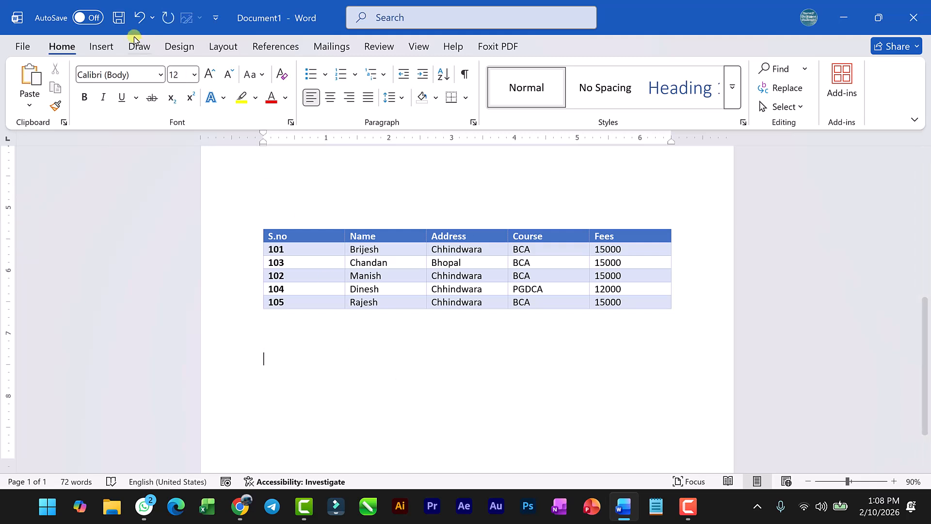
click(99, 45)
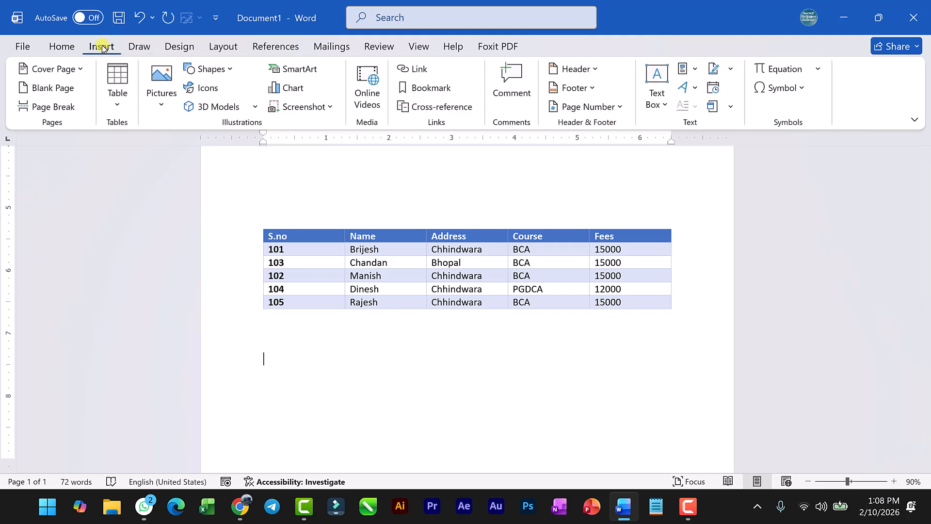
click(164, 102)
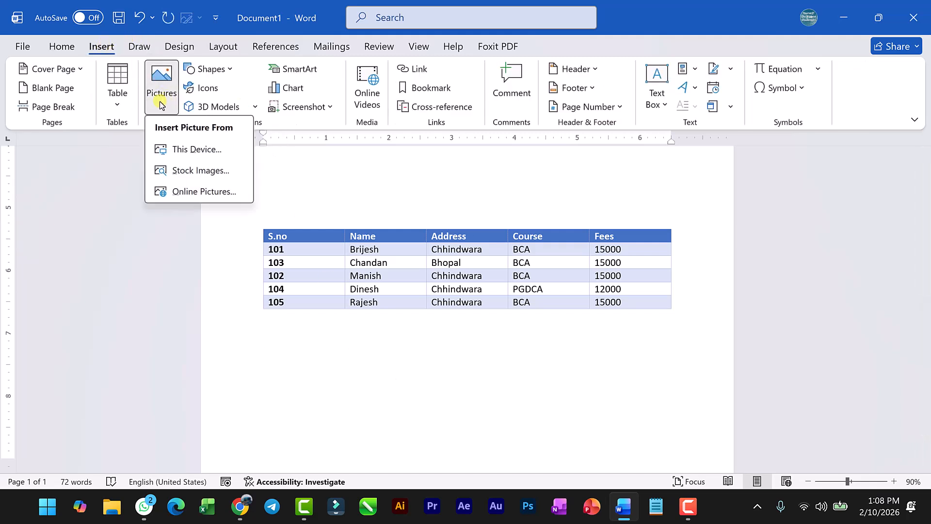
click(188, 150)
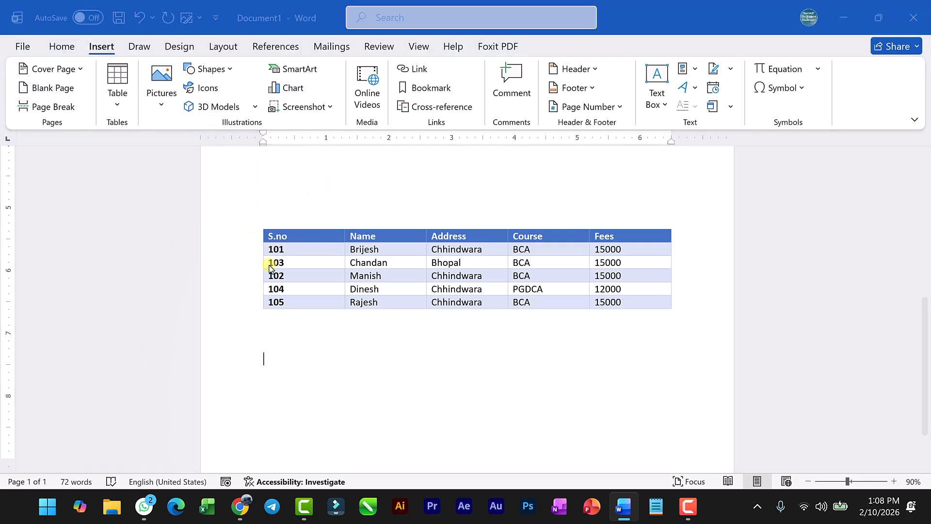
click(272, 292)
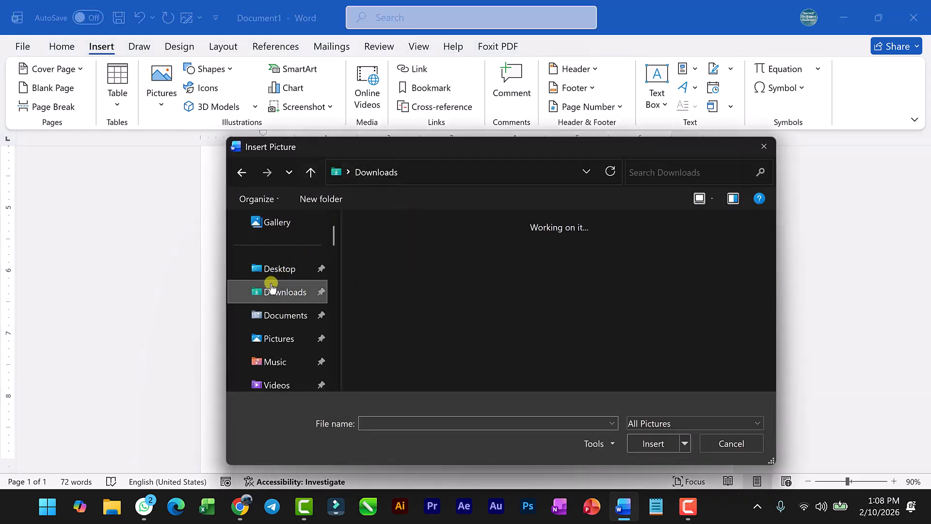
double_click(409, 303)
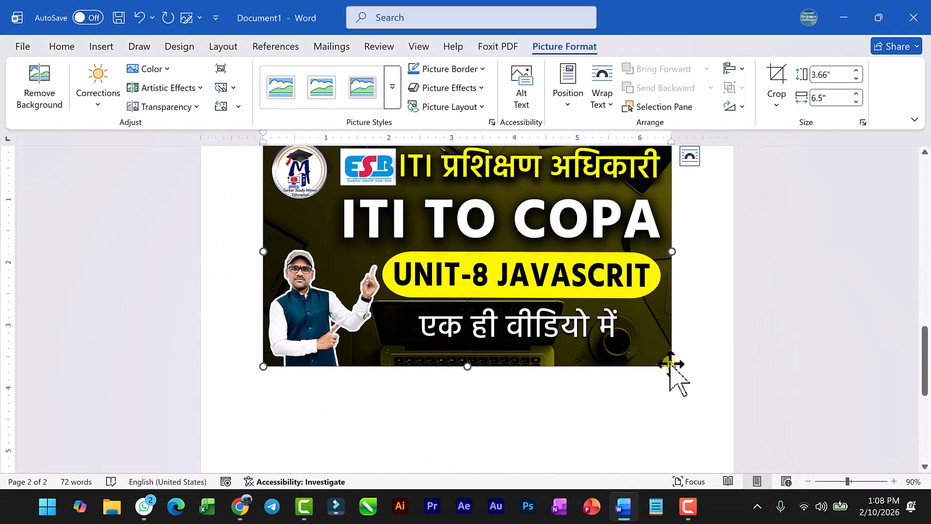
Shrink the inserted picture proportionally to about 1.19 inches high and 2.12 inches wide
drag(671, 374, 498, 269)
drag(459, 194, 396, 152)
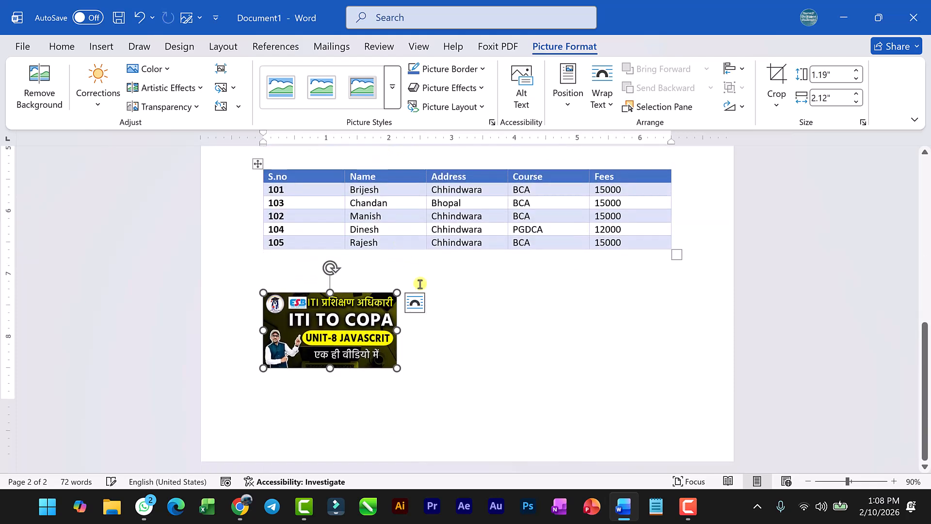
click(401, 370)
click(390, 365)
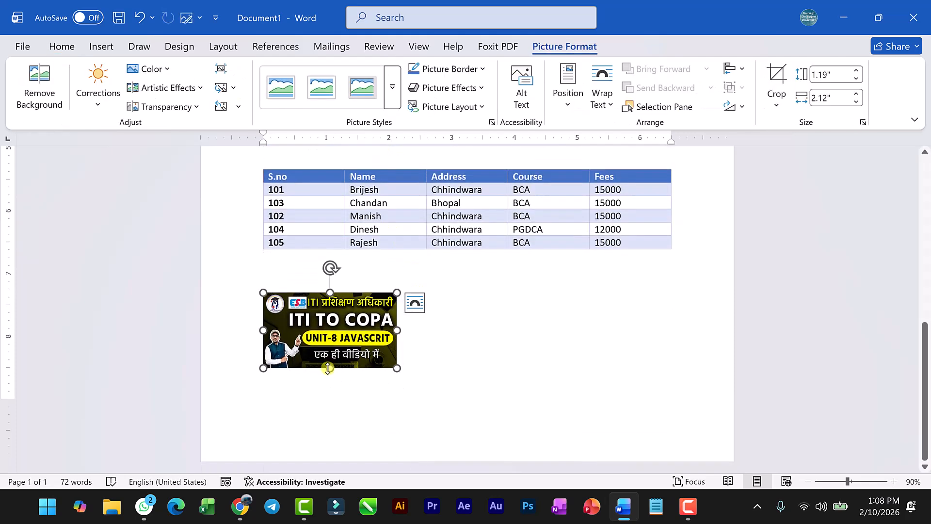
Try stretching only the picture's height, undo it, and enlarge the picture proportionally to about 1.36 by 2.41 inches
drag(328, 368, 329, 425)
key(ctrl+z)
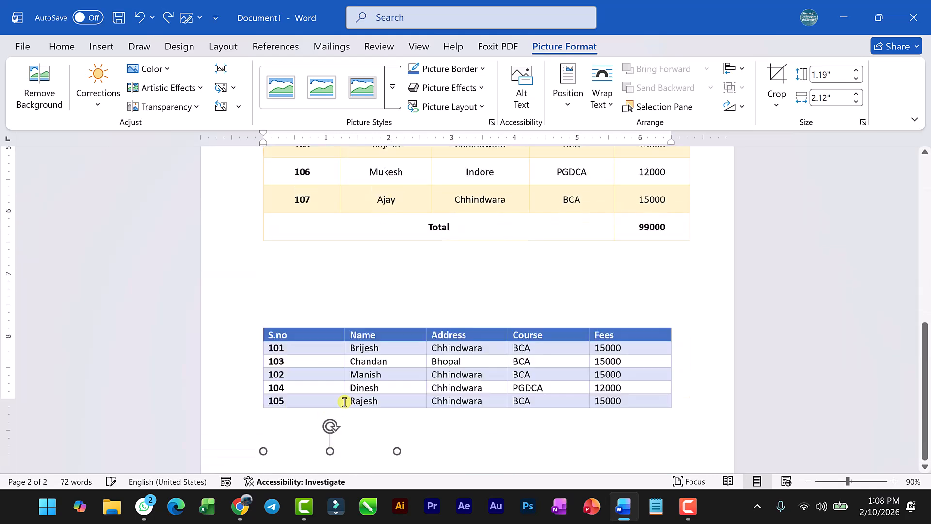
mouse_move(400, 370)
mouse_down()
mouse_move(432, 401)
mouse_move(401, 372)
mouse_move(416, 378)
mouse_up()
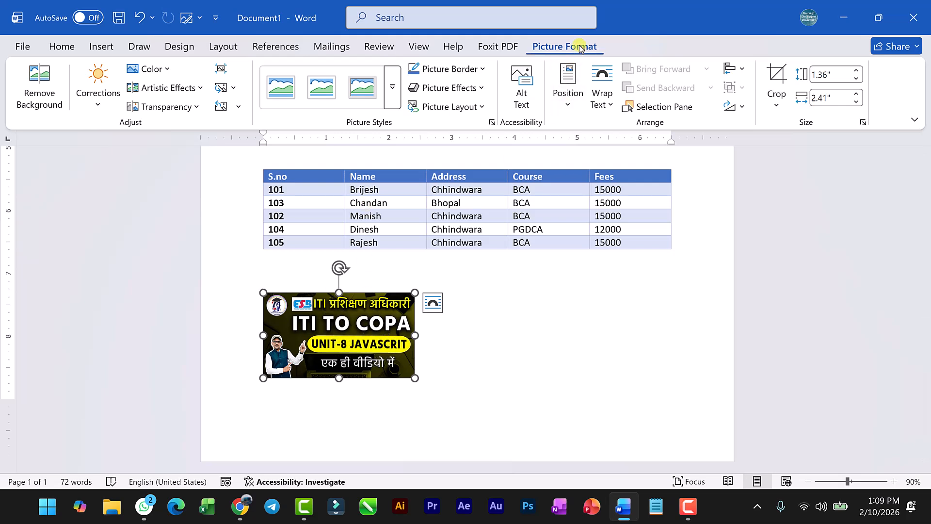
Look through the correction, color and transparency presets available for the selected picture
click(98, 97)
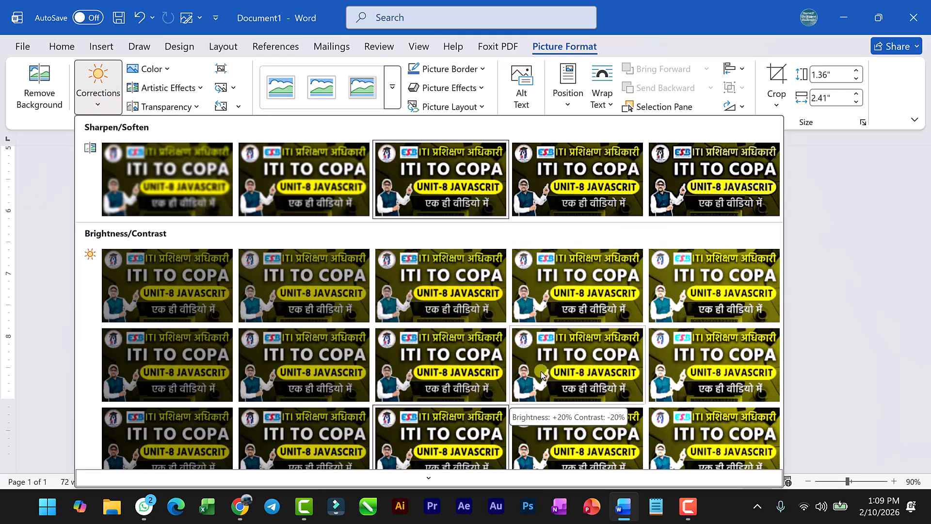
scroll(696, 386, down, 1)
scroll(696, 386, down, 4)
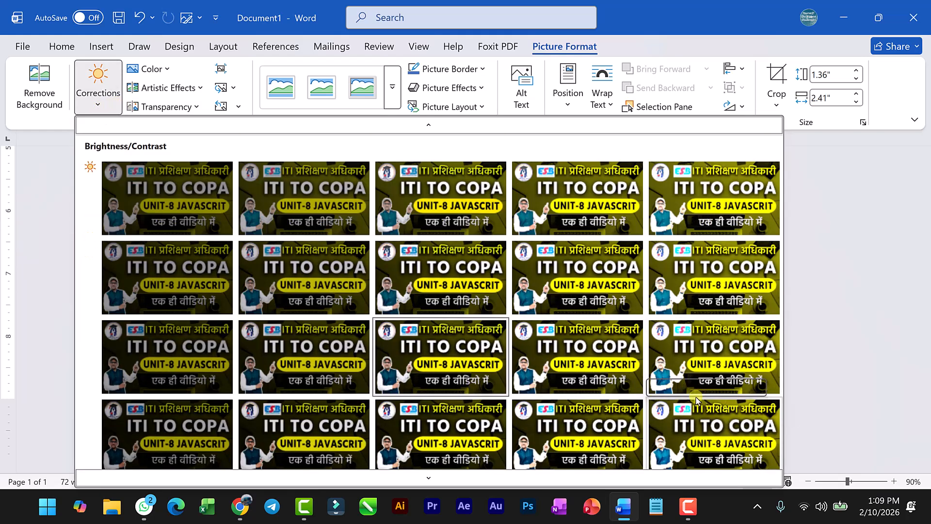
scroll(190, 155, up, 5)
click(150, 69)
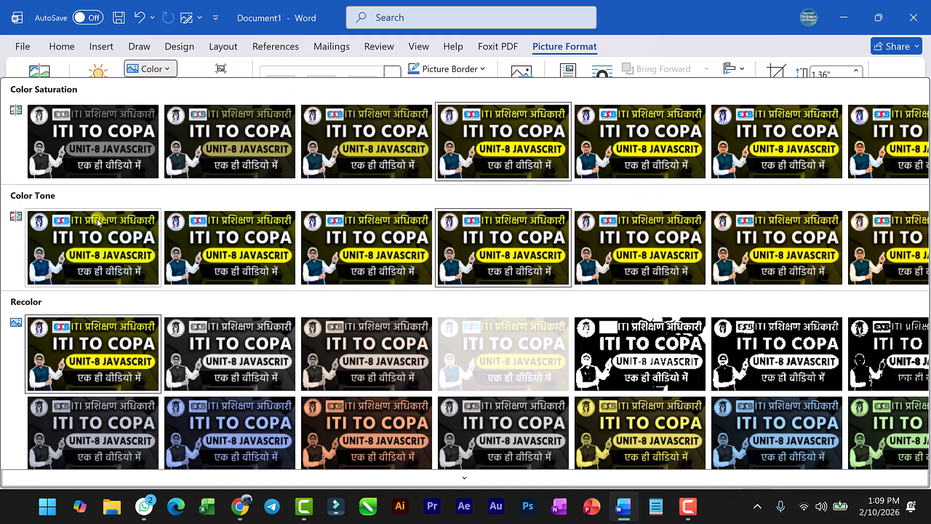
click(138, 68)
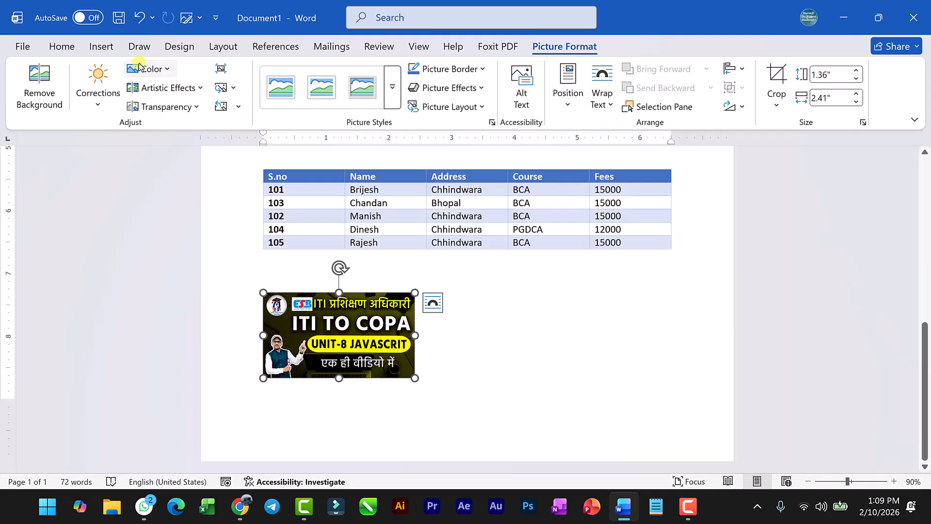
click(194, 108)
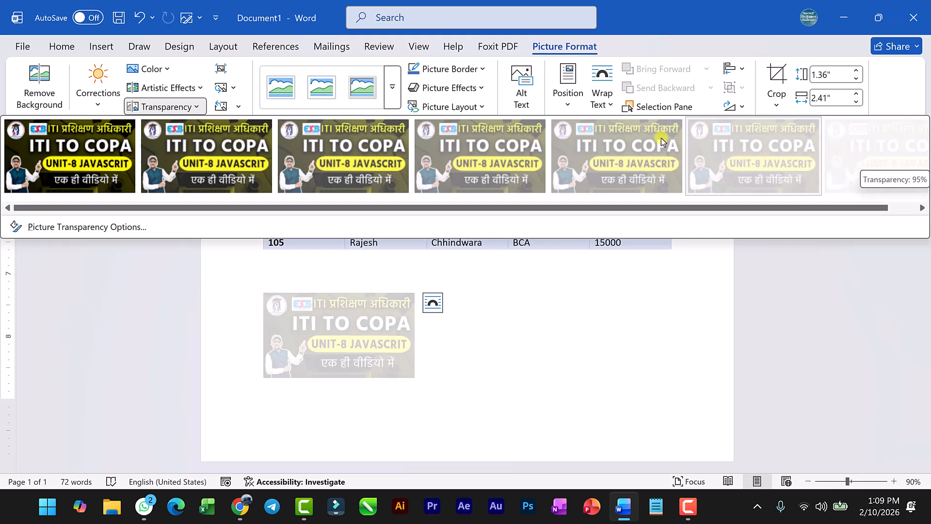
click(192, 105)
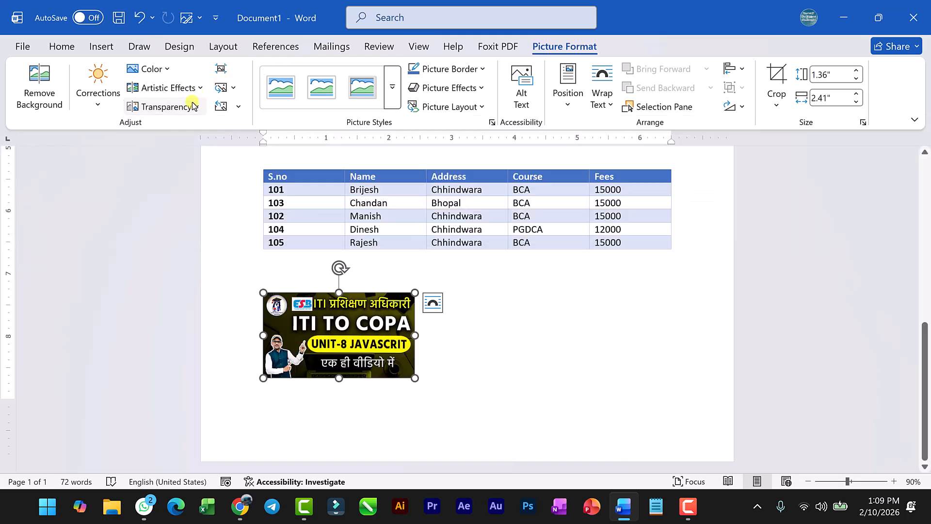
Apply the rounded-corner beveled picture style to the picture and inspect it deselected at 130% zoom
click(393, 95)
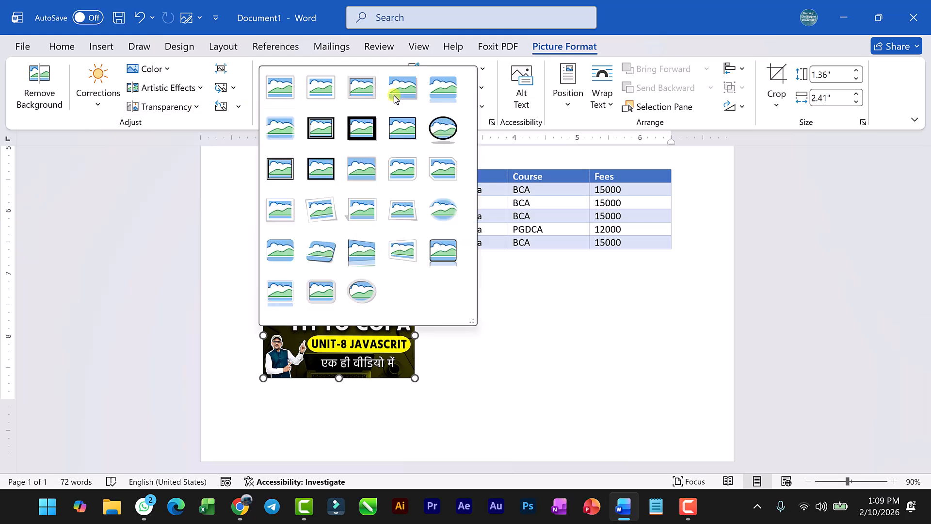
click(280, 249)
click(467, 391)
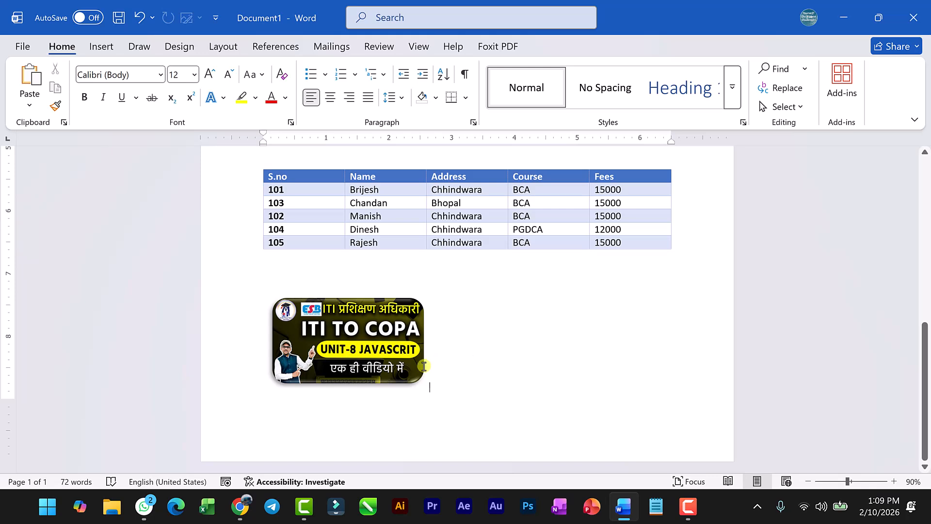
scroll(388, 366, up, 3)
scroll(386, 363, up, 1)
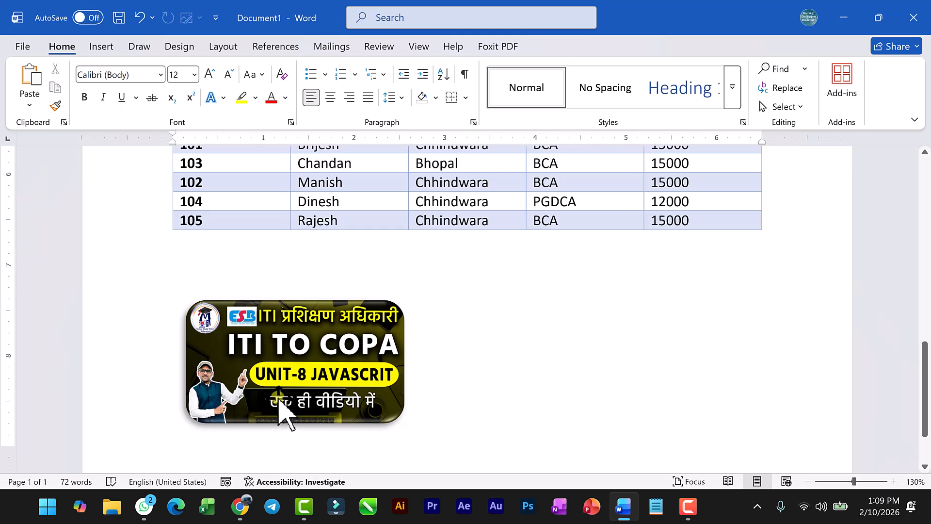
Try a rectangular picture style with a soft drop shadow on the picture
click(318, 411)
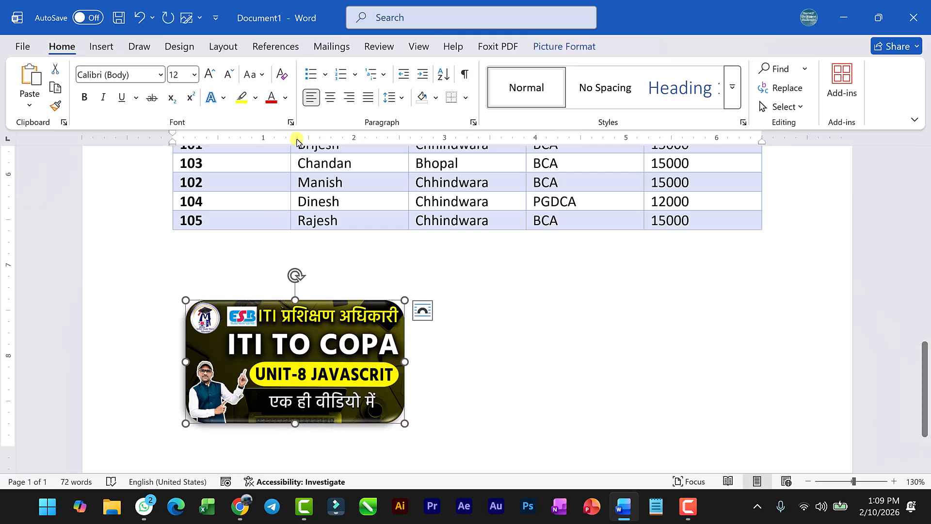
click(567, 51)
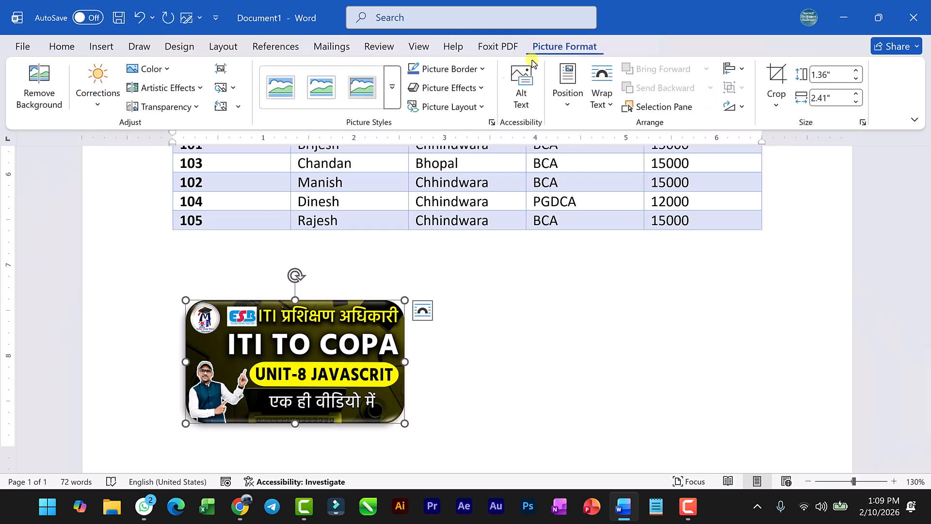
click(391, 104)
click(390, 97)
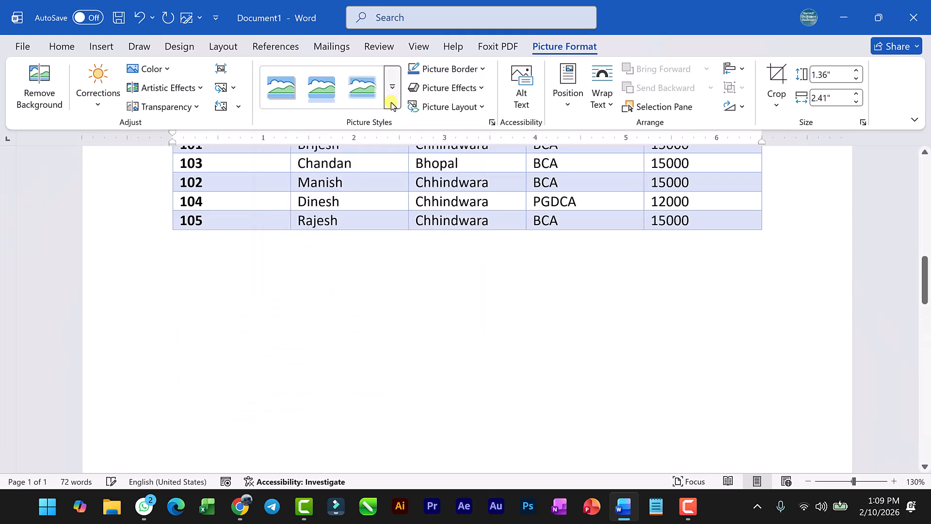
click(392, 96)
click(395, 95)
scroll(255, 366, down, 8)
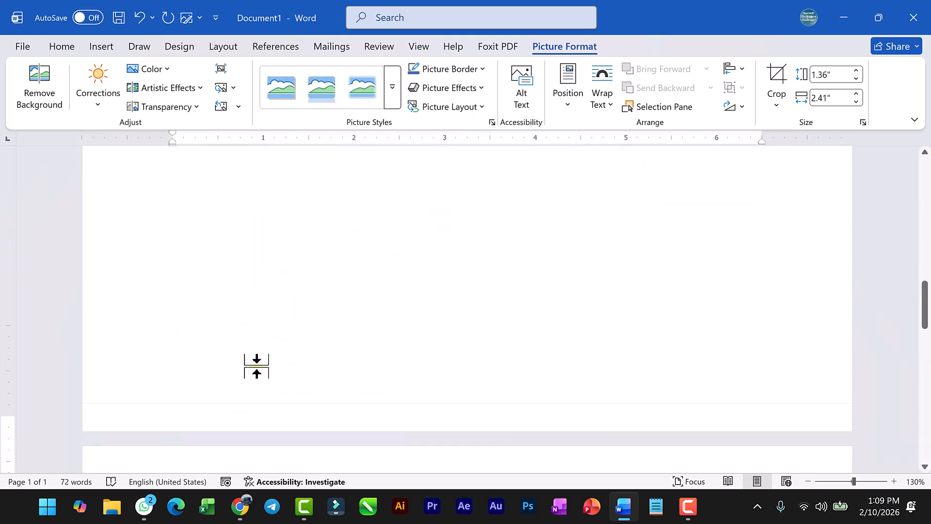
scroll(258, 357, up, 4)
scroll(262, 331, up, 2)
click(284, 309)
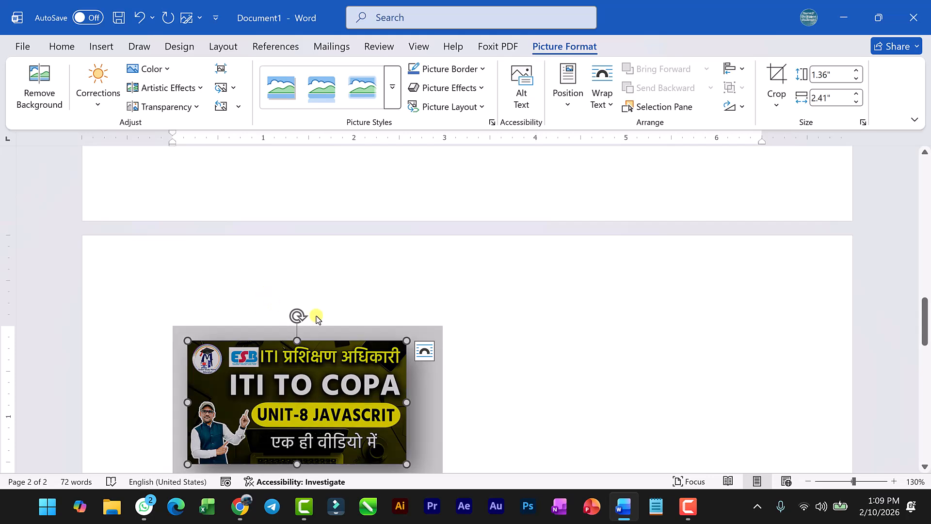
click(488, 335)
click(365, 373)
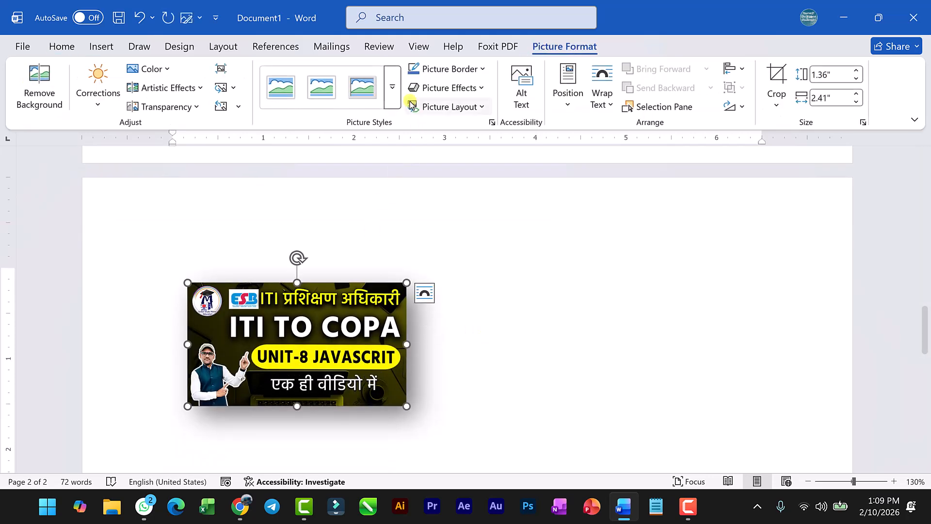
Give the picture the thin black frame style with a slight shadow and check its border color choices
click(391, 96)
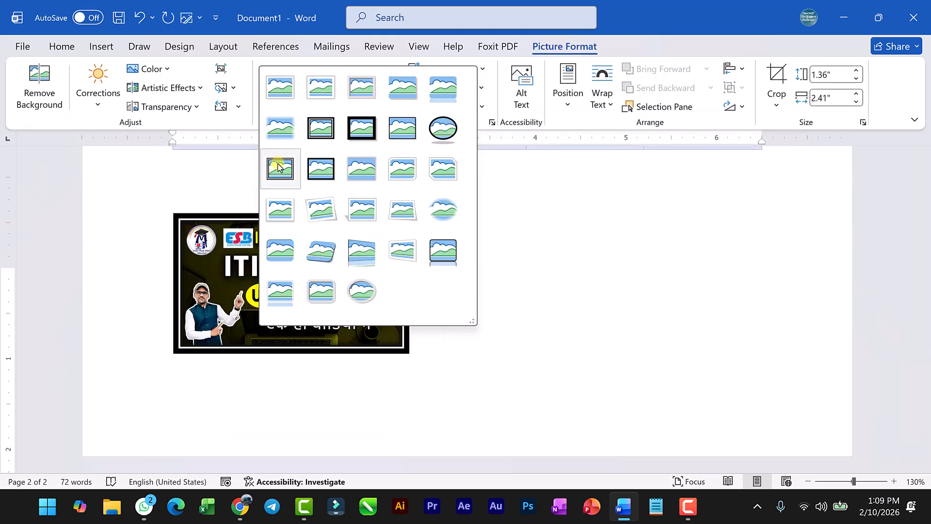
click(397, 130)
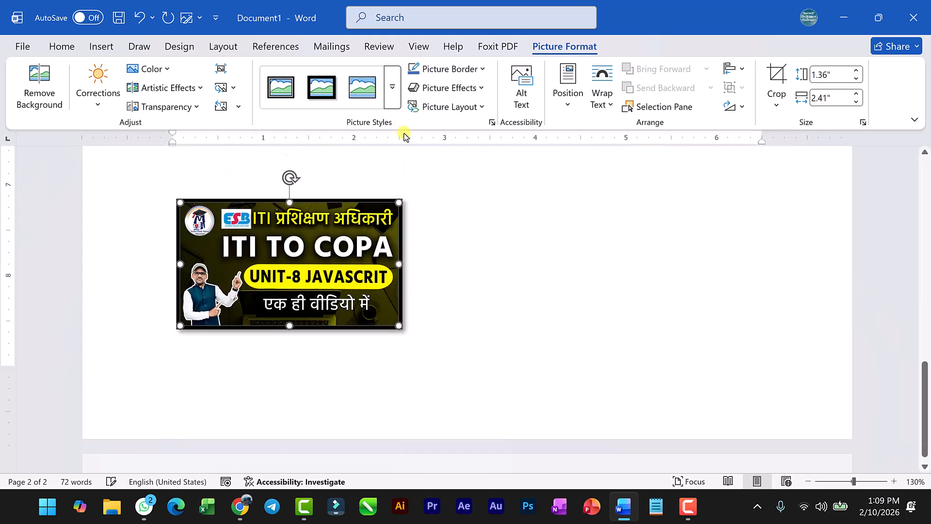
click(483, 71)
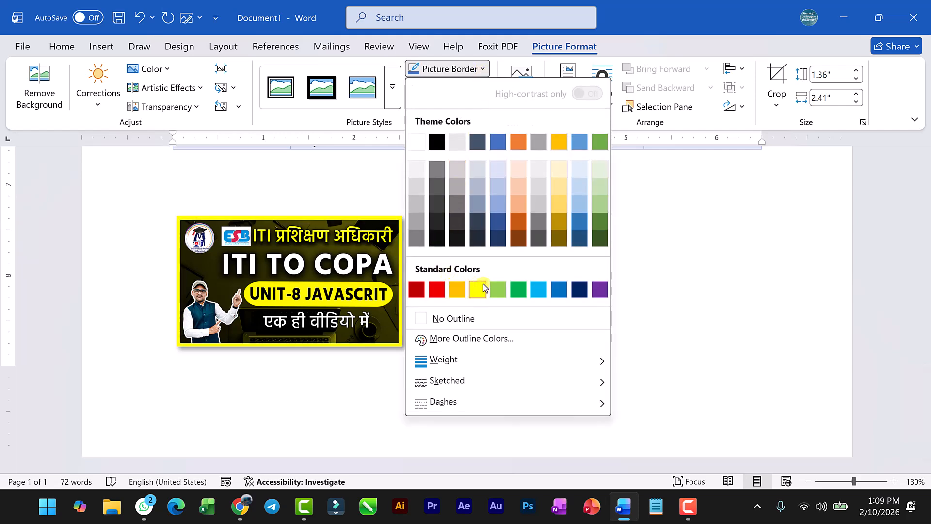
click(485, 71)
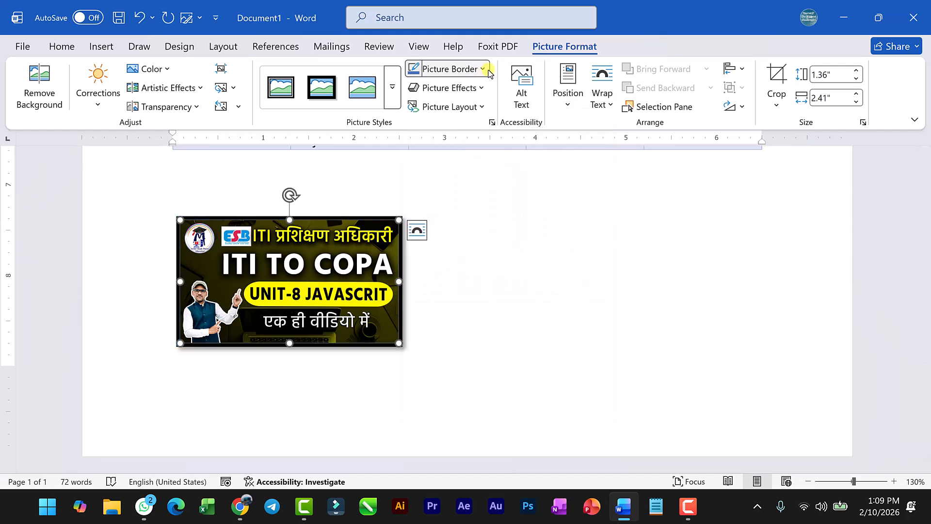
Look through the picture's shadow effects and picture layout options
click(469, 88)
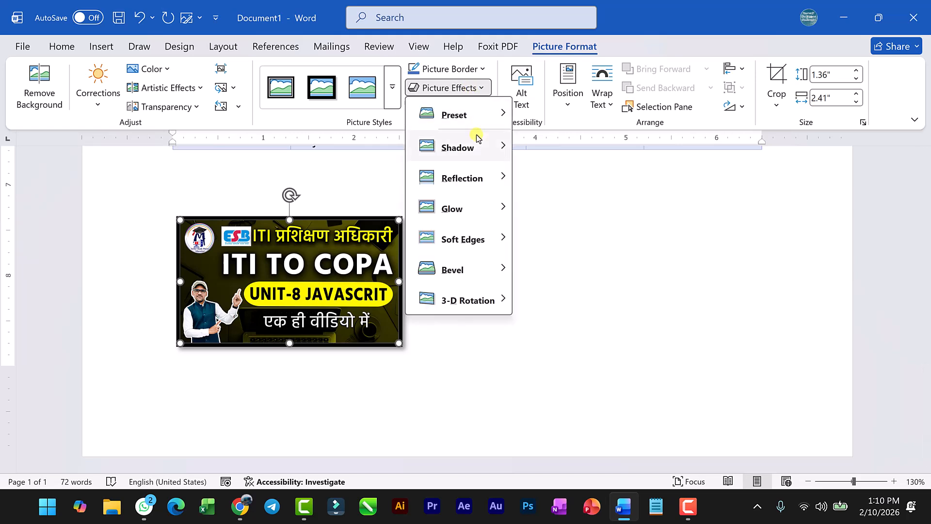
mouse_move(478, 144)
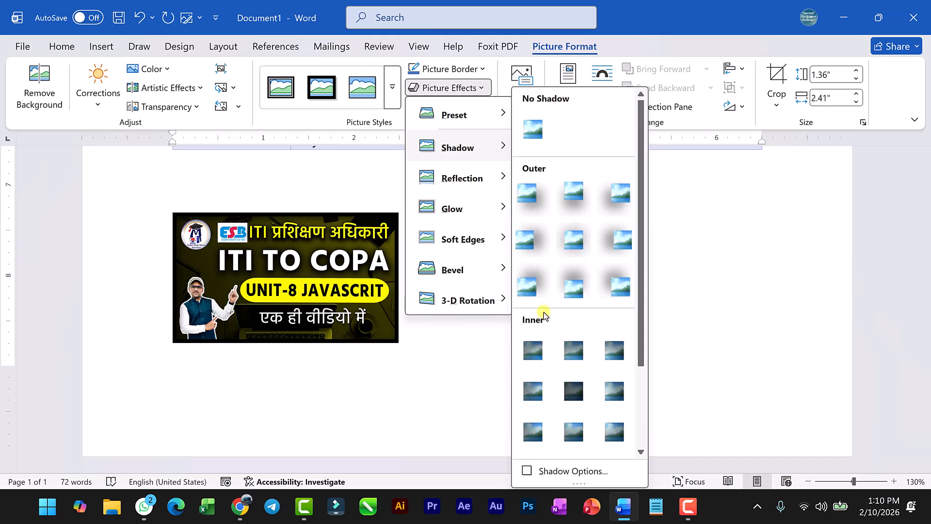
click(481, 87)
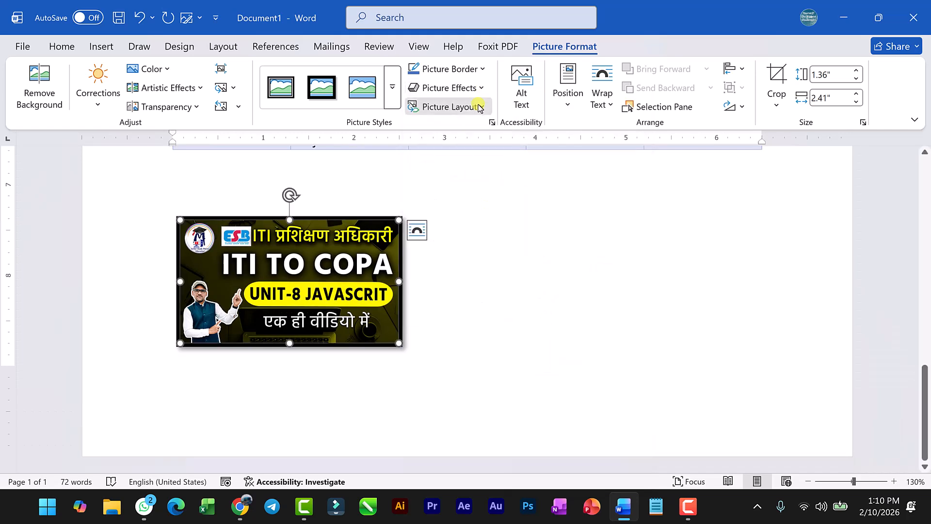
click(478, 106)
click(478, 106)
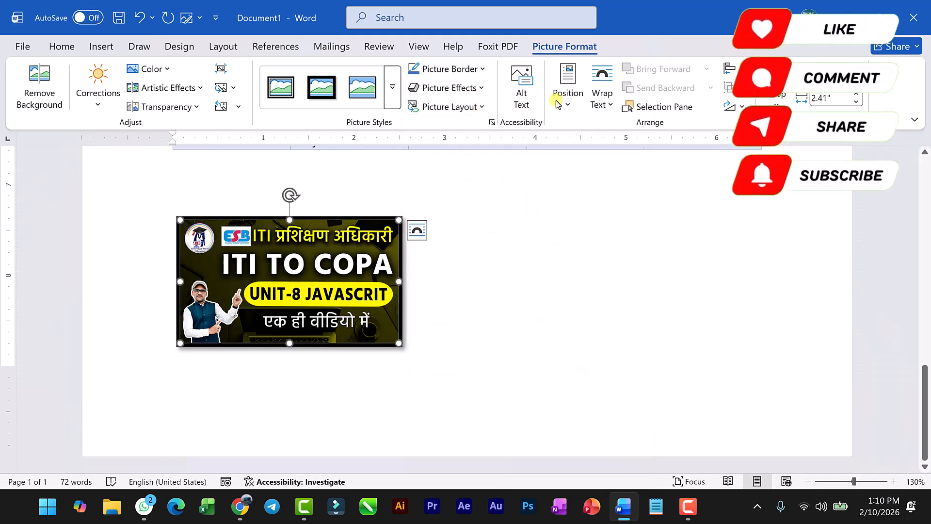
Position the picture at the page's top right with text wrapping and move it to the blank area of page 2
click(568, 92)
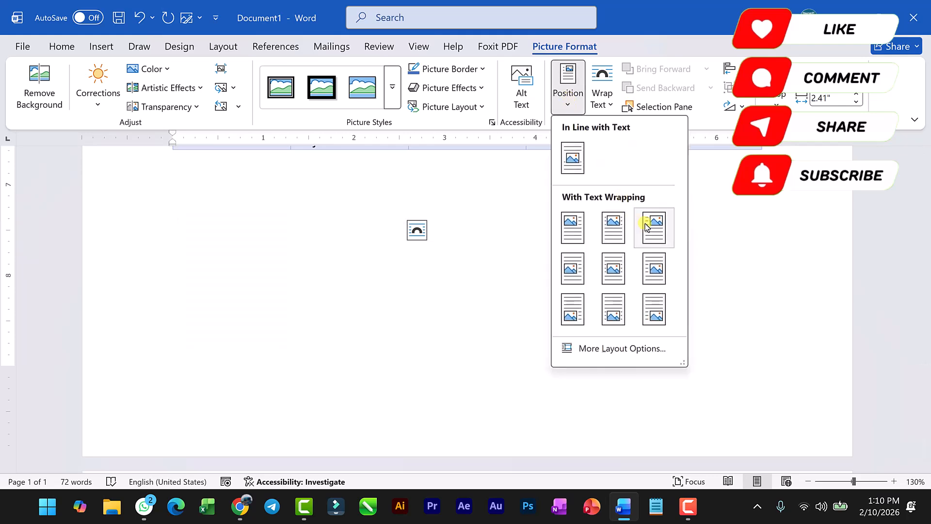
click(649, 226)
scroll(485, 305, down, 10)
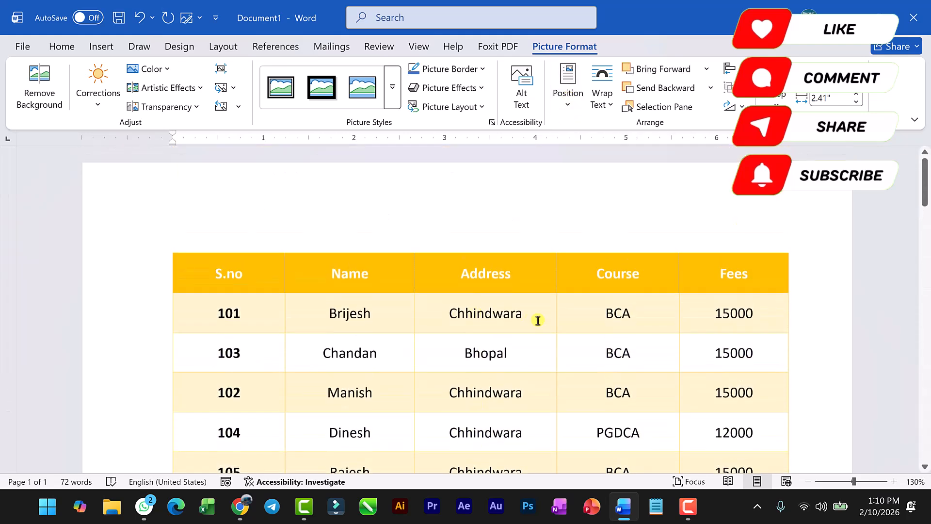
scroll(536, 318, down, 10)
scroll(558, 315, down, 2)
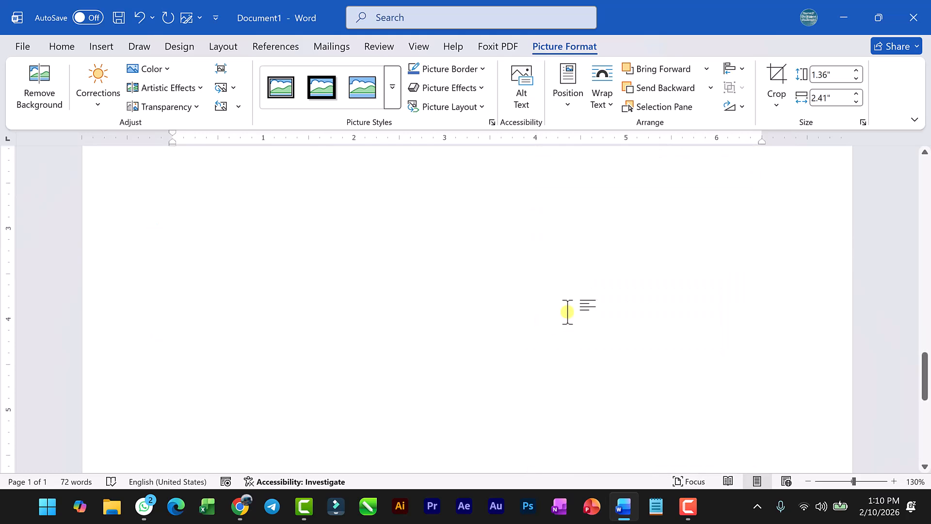
drag(589, 340, 514, 360)
scroll(523, 345, down, 4)
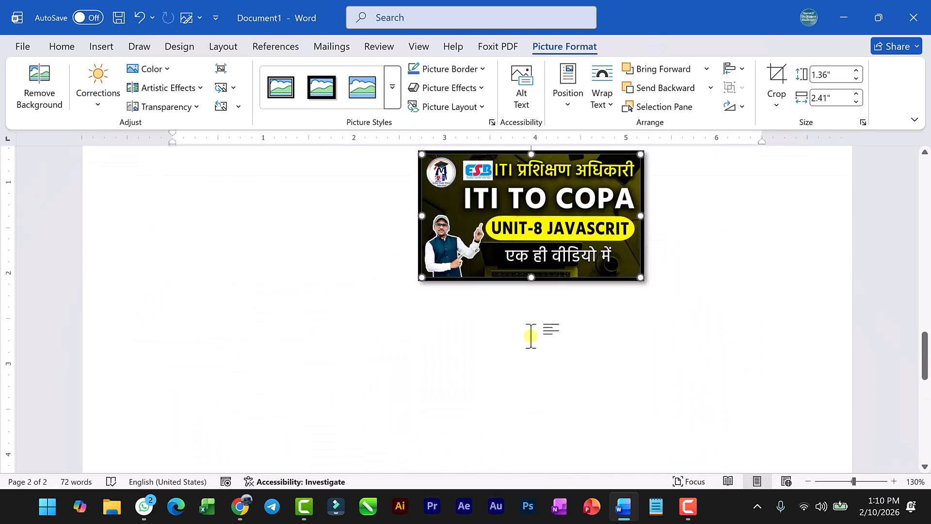
drag(538, 194, 540, 311)
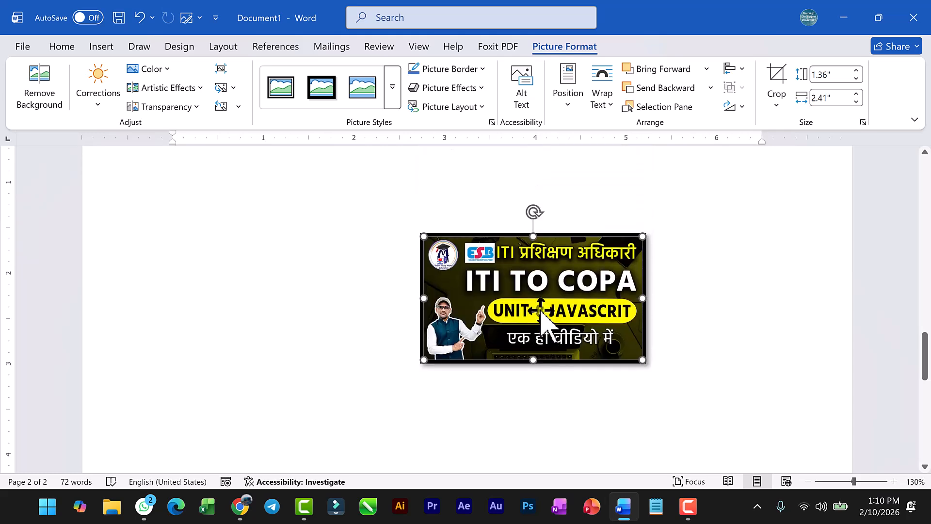
Set the picture's position to middle left with text wrapping and move it back toward the page's center
click(569, 100)
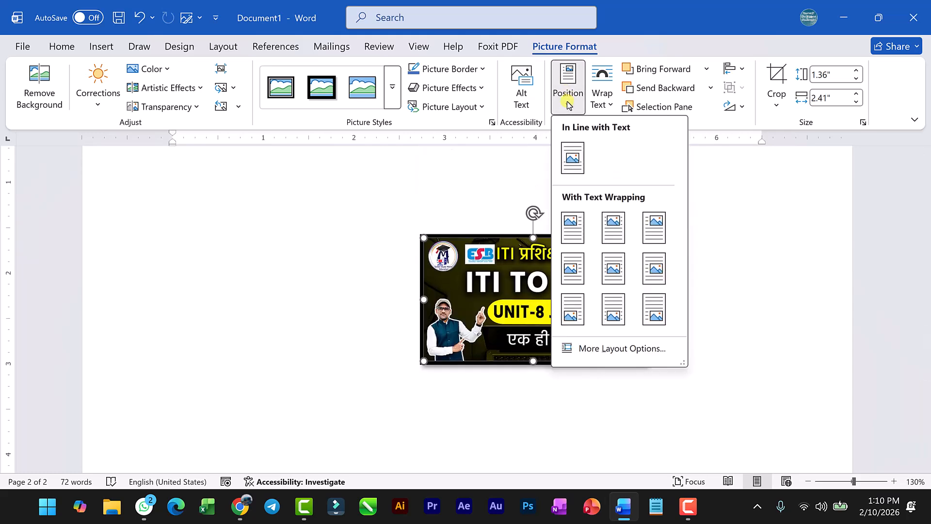
click(567, 281)
drag(345, 333, 546, 346)
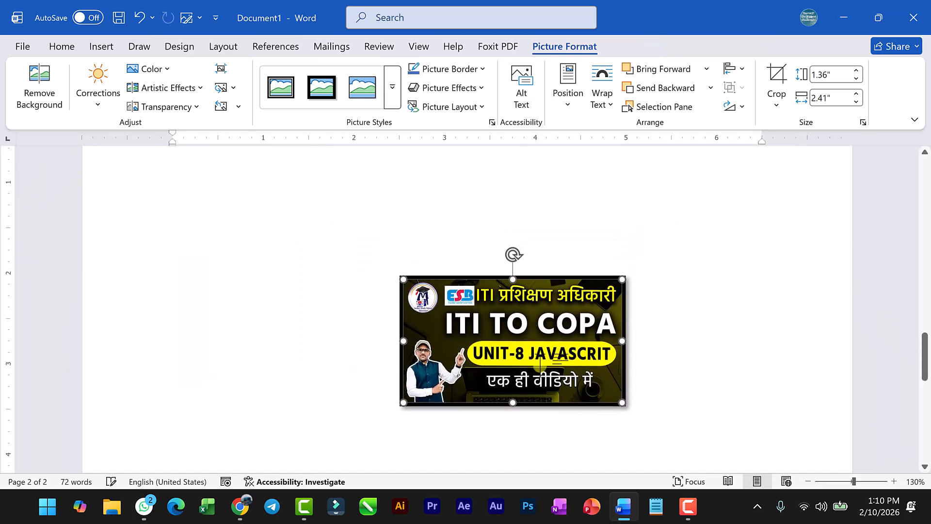
scroll(545, 353, up, 2)
key(Delete)
scroll(526, 317, up, 4)
scroll(519, 321, up, 1)
scroll(518, 327, down, 12)
scroll(517, 326, up, 3)
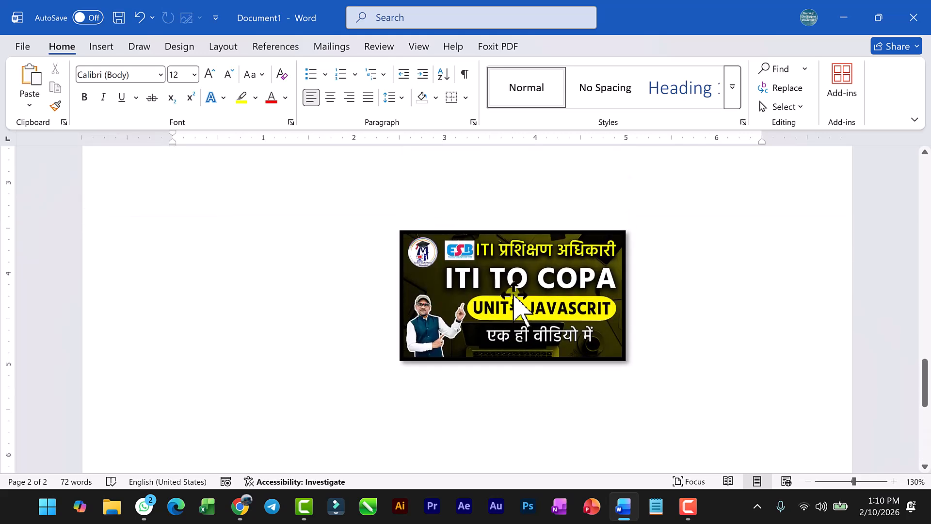
Enlarge the picture proportionally from its lower-left corner to about 2.03 inches high and 3.61 inches wide
click(515, 298)
drag(402, 358, 294, 418)
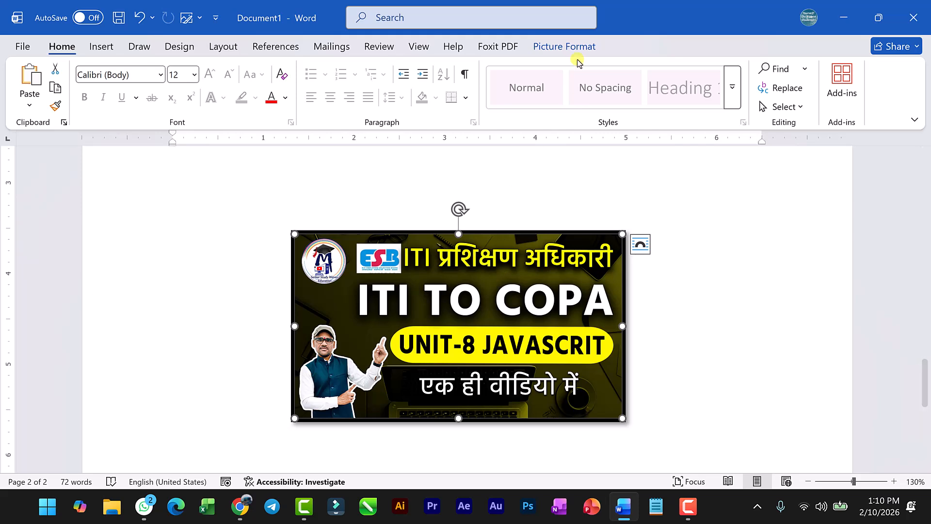
Crop a narrow strip off the picture's bottom edge, making it about 1.84 inches high
click(567, 46)
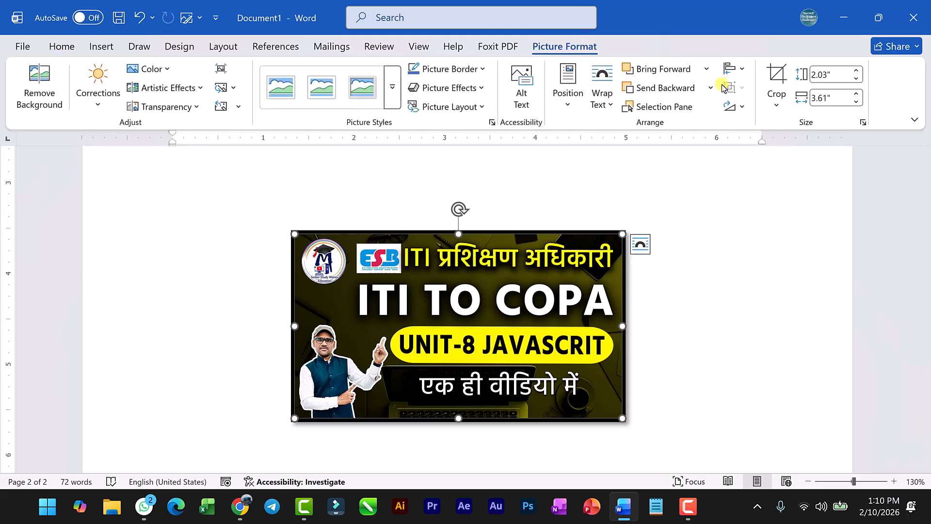
click(775, 73)
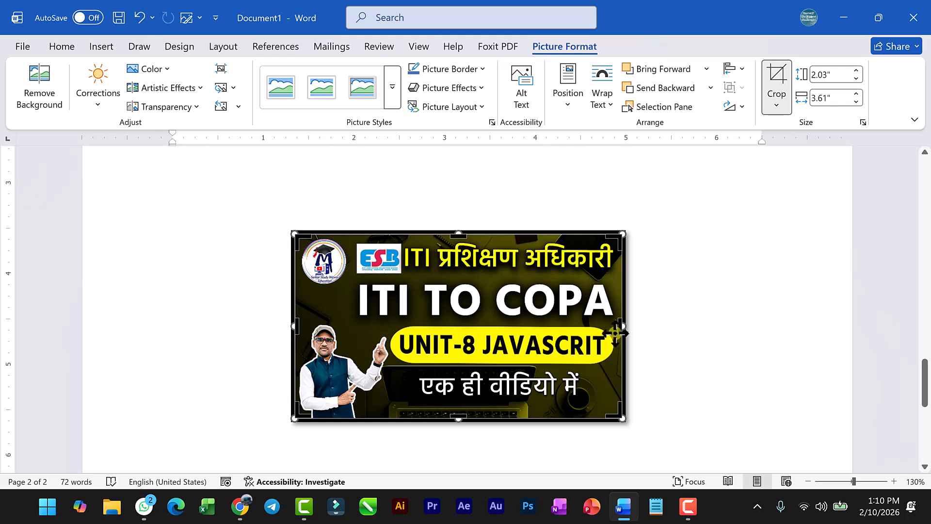
drag(461, 421, 460, 400)
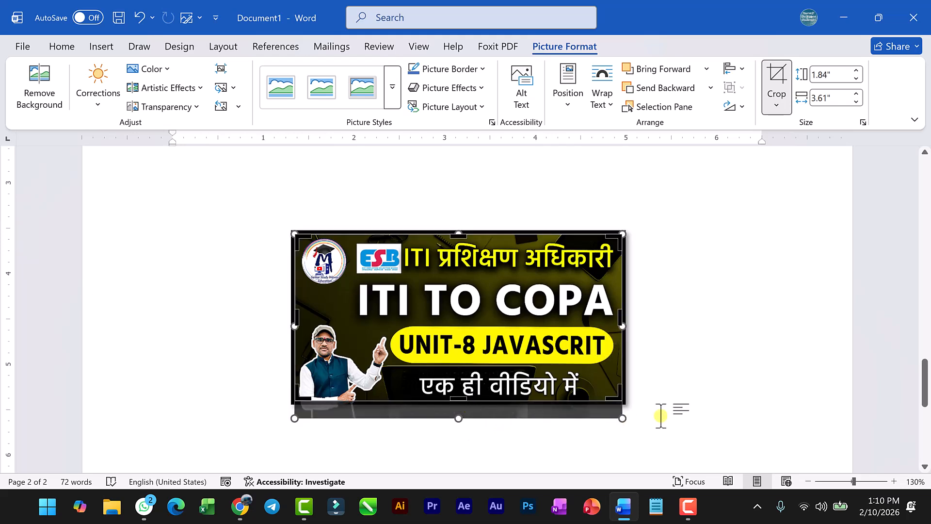
click(680, 407)
scroll(552, 323, down, 3)
scroll(553, 324, down, 2)
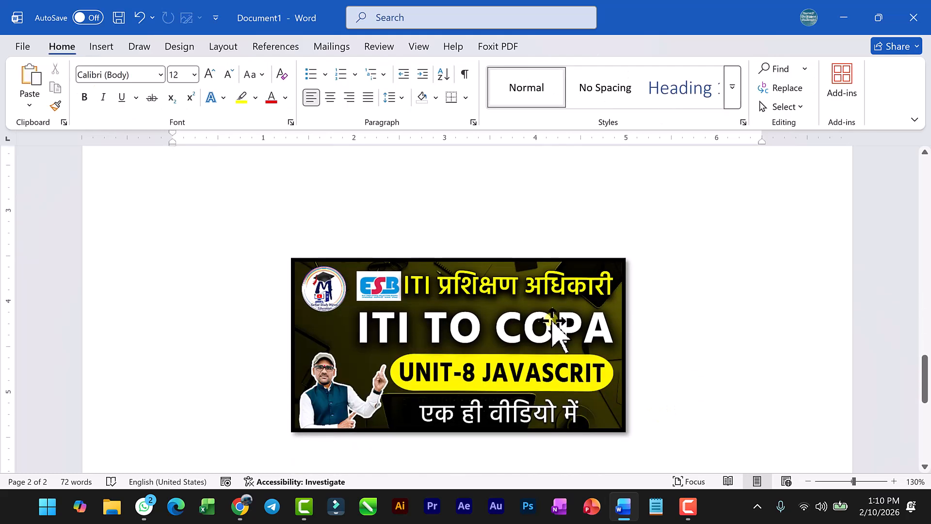
Extend the picture's bottom crop boundary back down to restore the trimmed strip and apply the crop
click(504, 339)
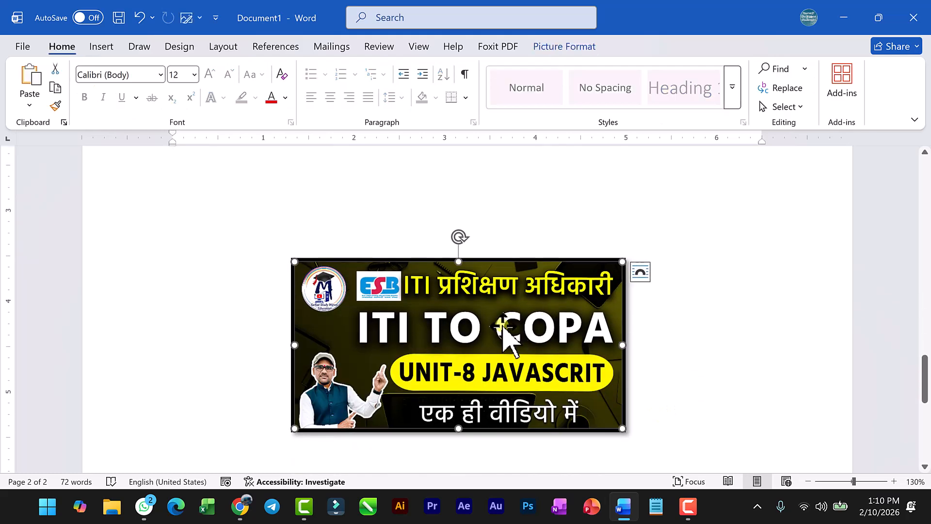
click(562, 46)
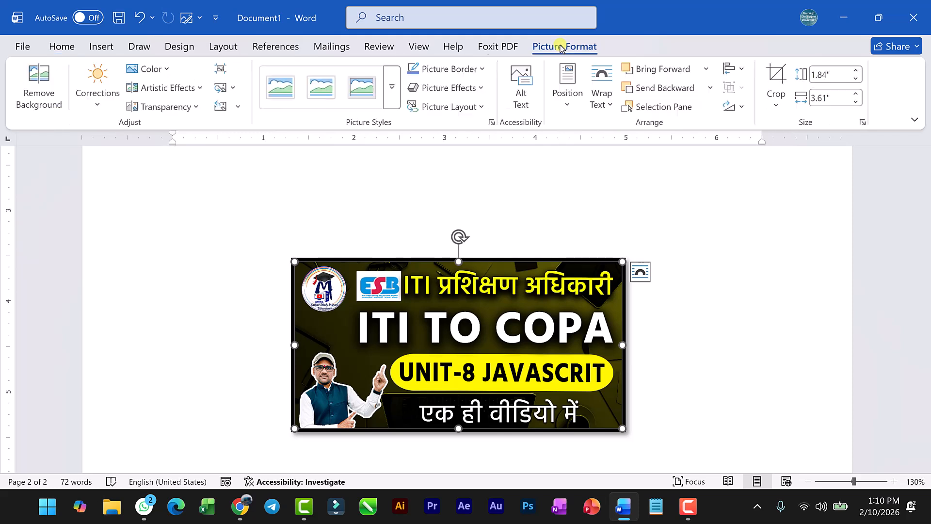
click(775, 82)
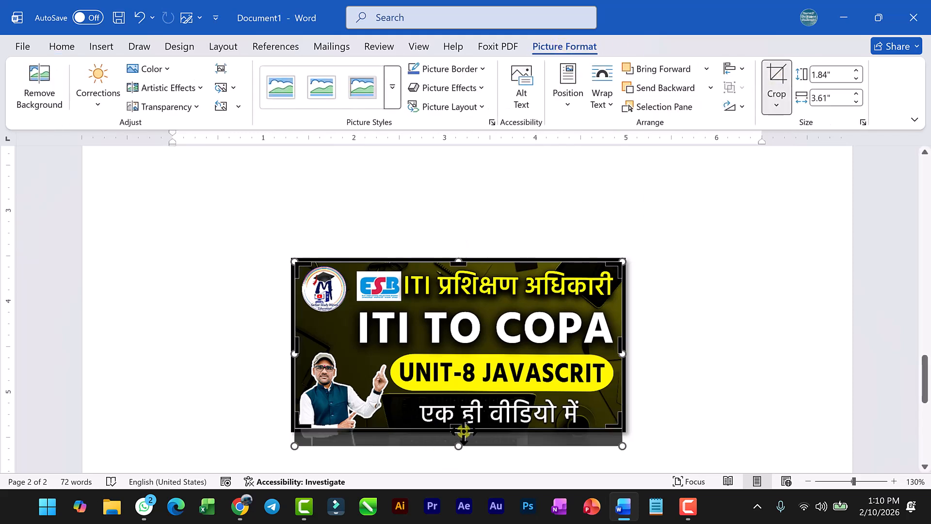
drag(463, 430, 458, 448)
click(730, 415)
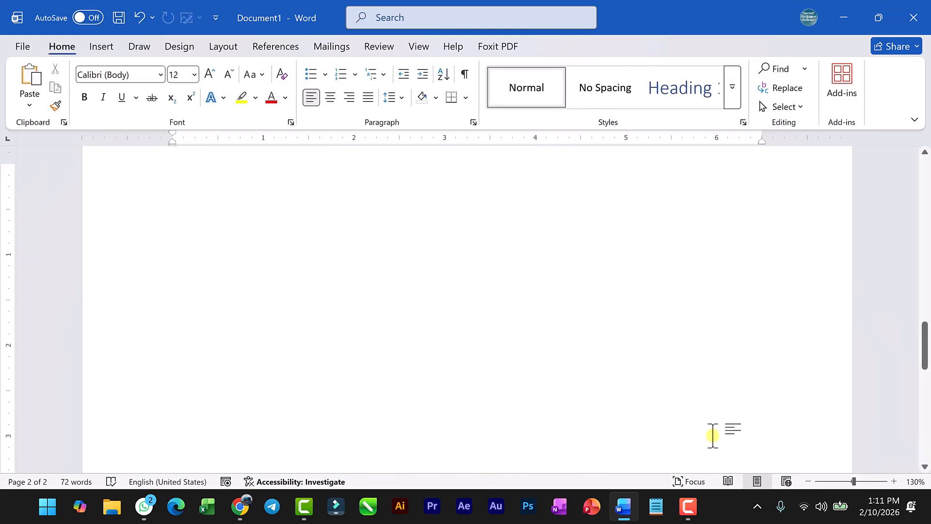
scroll(663, 374, down, 1)
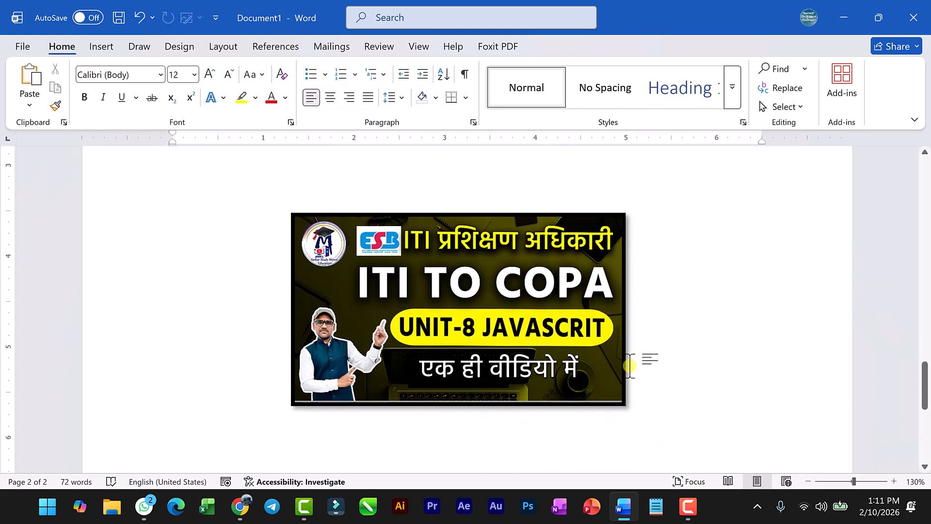